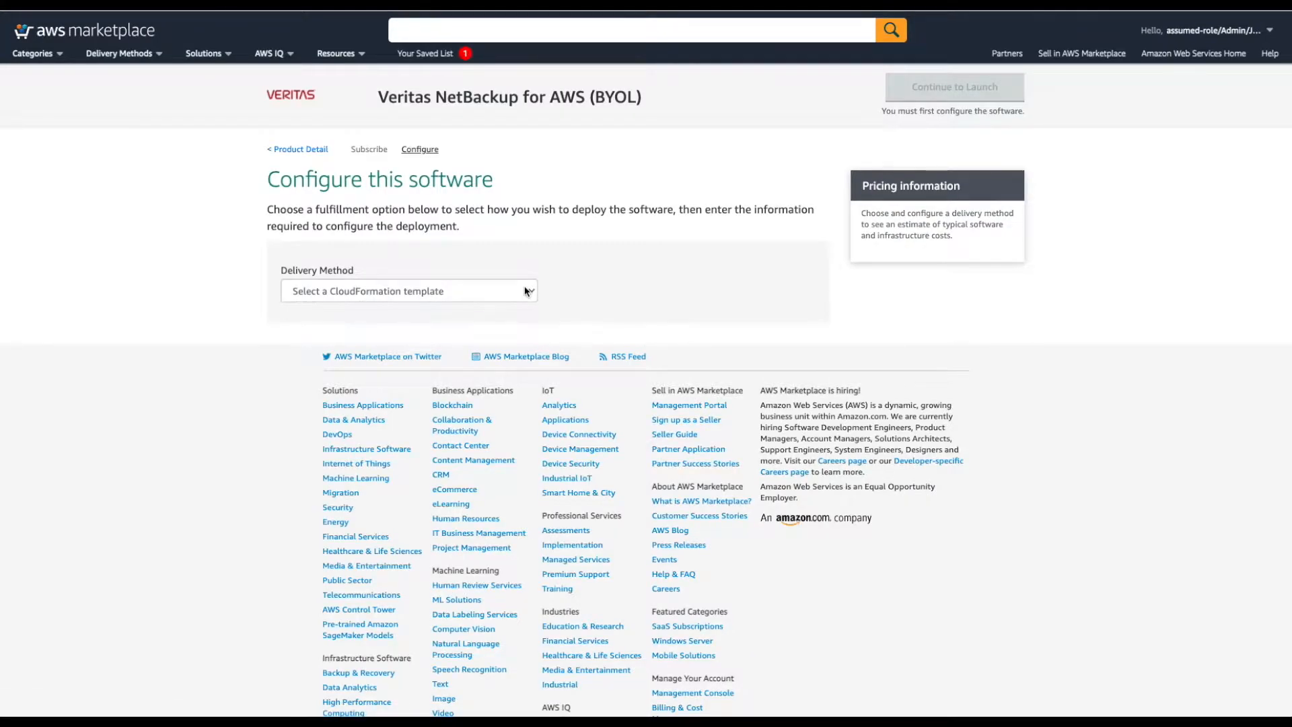
# Step: Configure NetBackup Master Server as the delivery method with software version 9.0 (Jan 03, 2021), and continue to launch
pyautogui.click(527, 290)
pyautogui.click(424, 341)
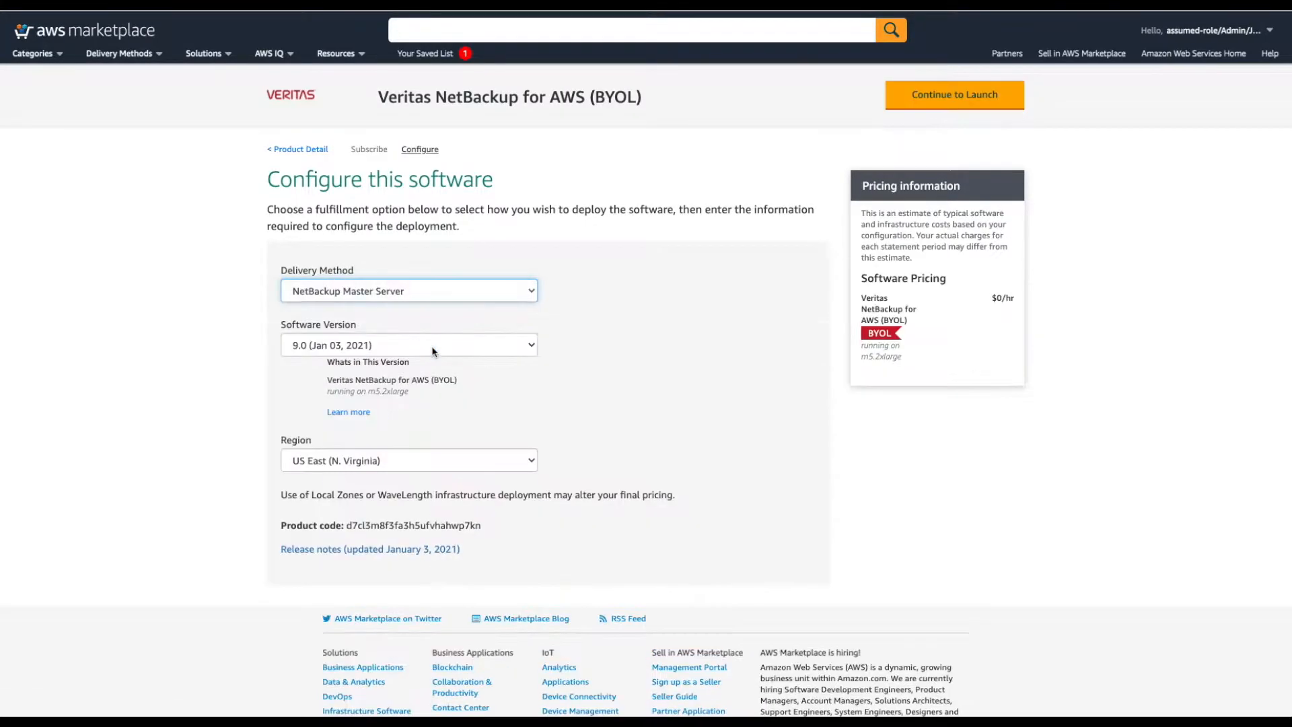
pyautogui.click(439, 346)
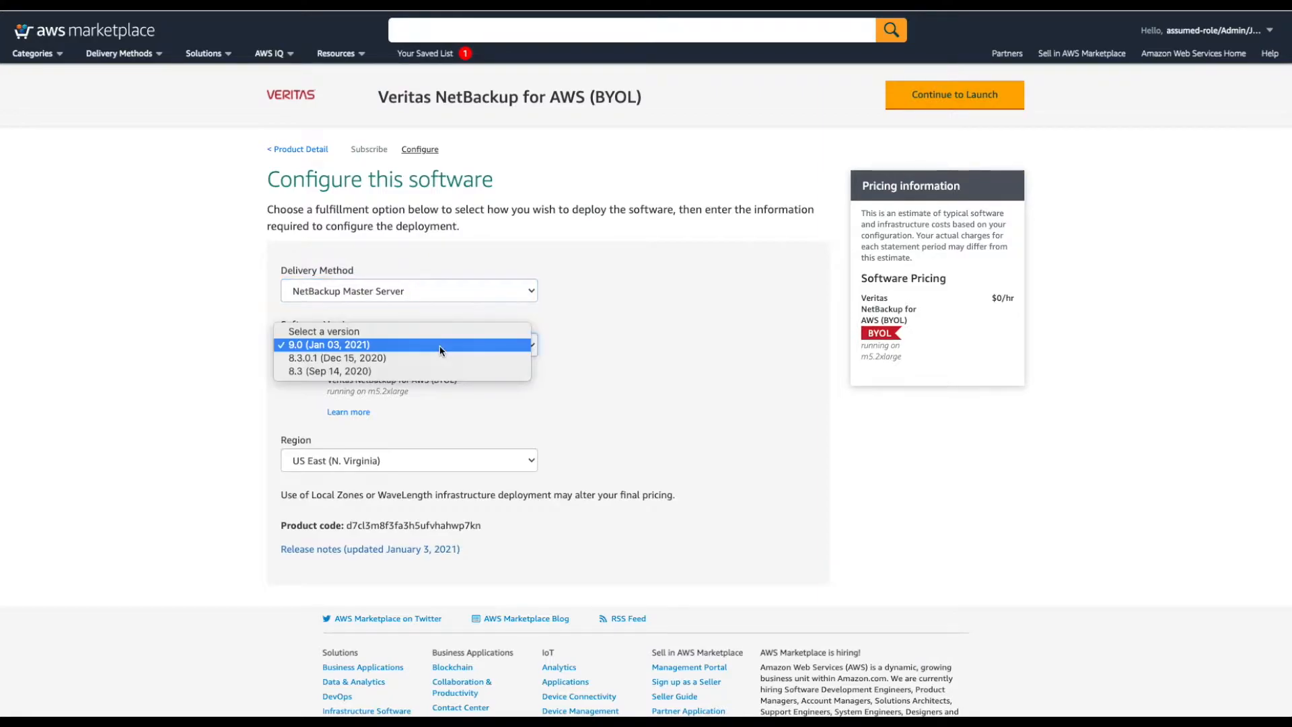
pyautogui.click(439, 345)
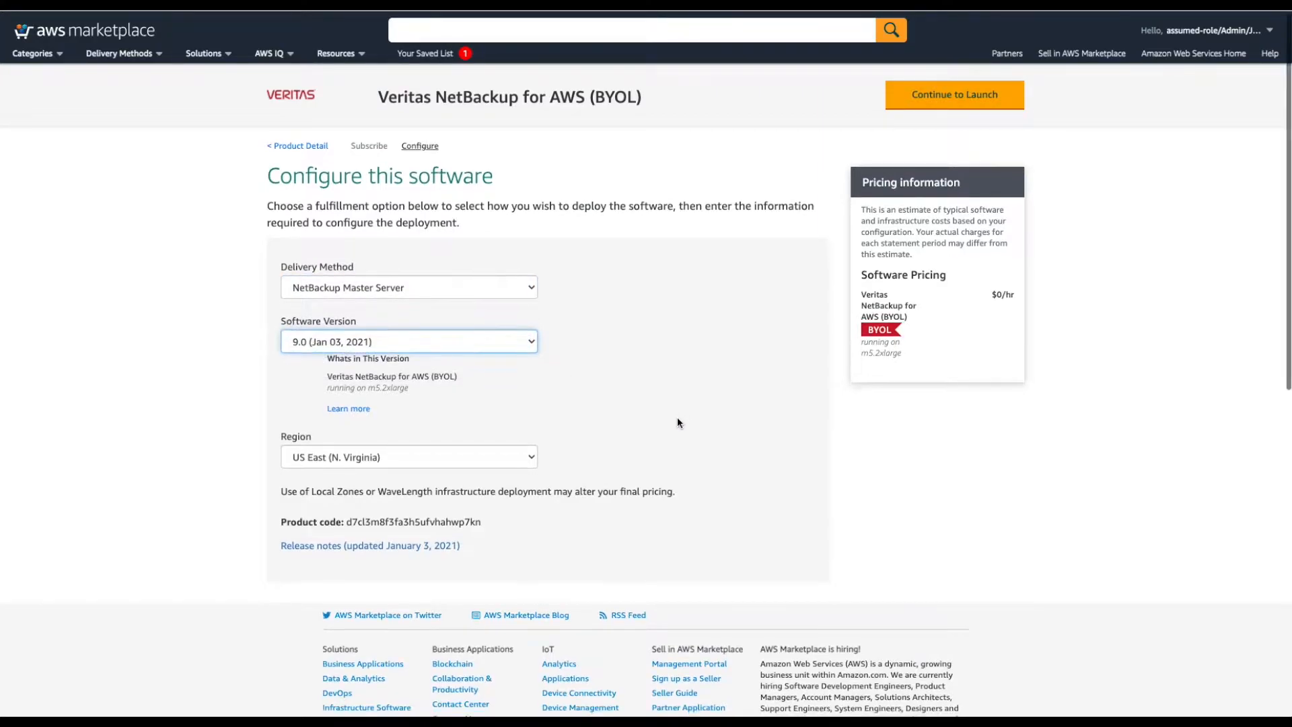
pyautogui.click(934, 97)
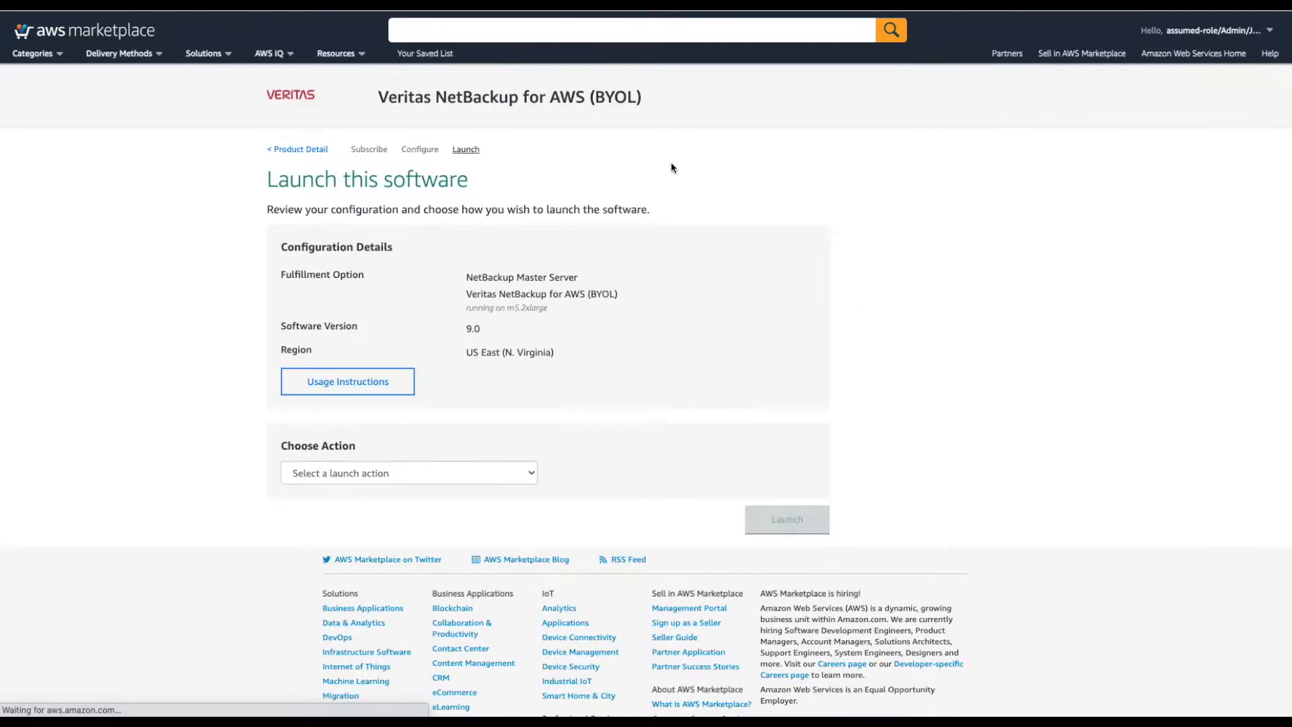
# Step: Launch the software with the Launch CloudFormation action and accept the prefilled Amazon S3 template for the new stack
pyautogui.click(523, 469)
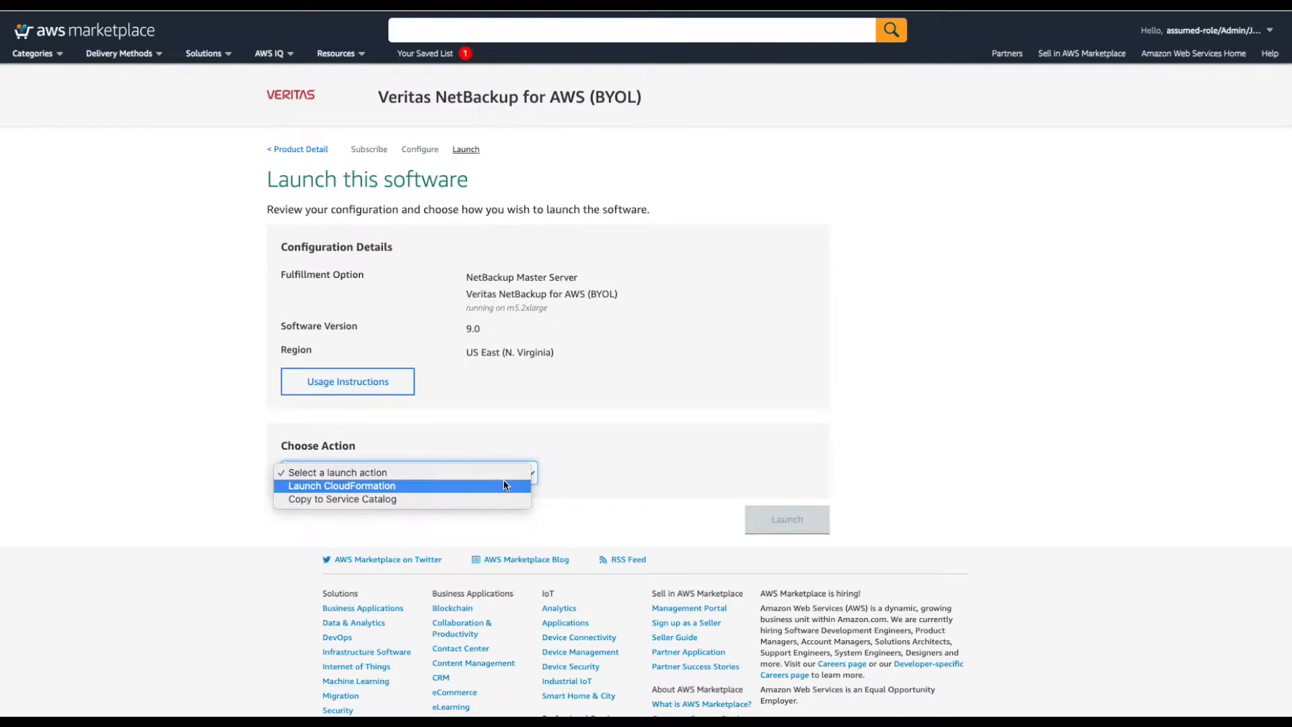
pyautogui.click(507, 486)
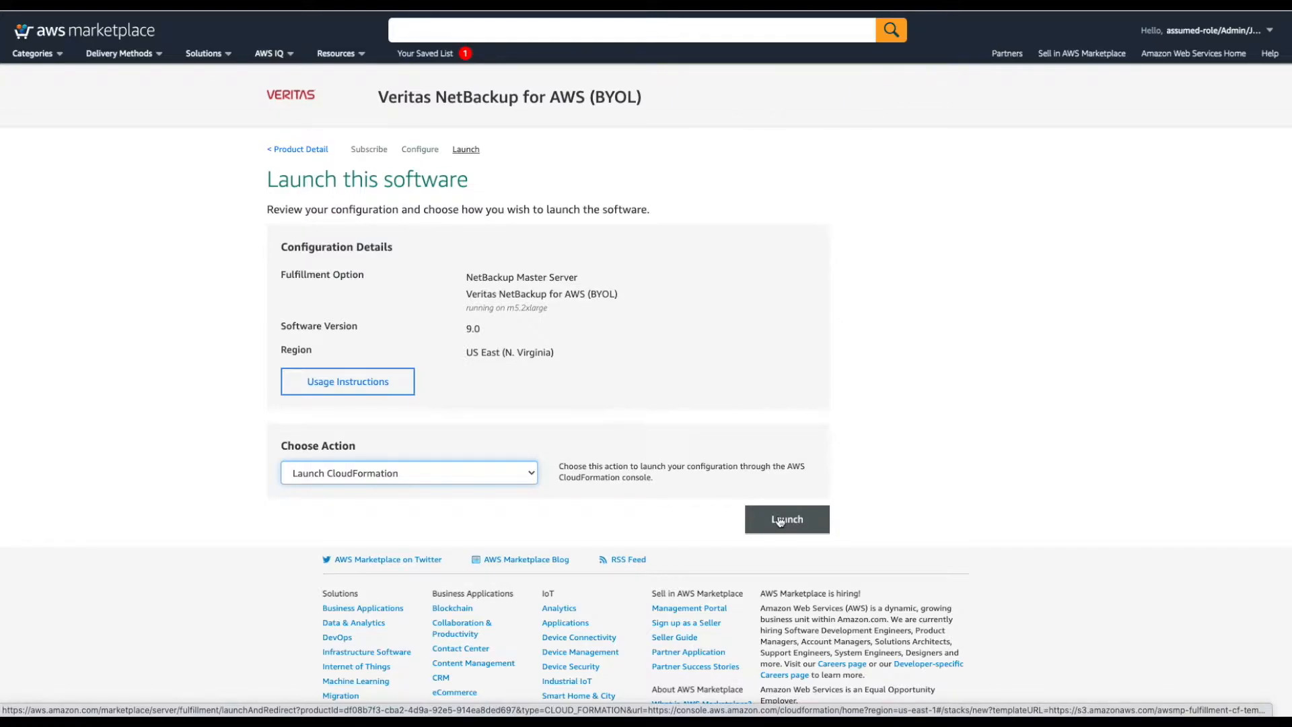
pyautogui.click(780, 521)
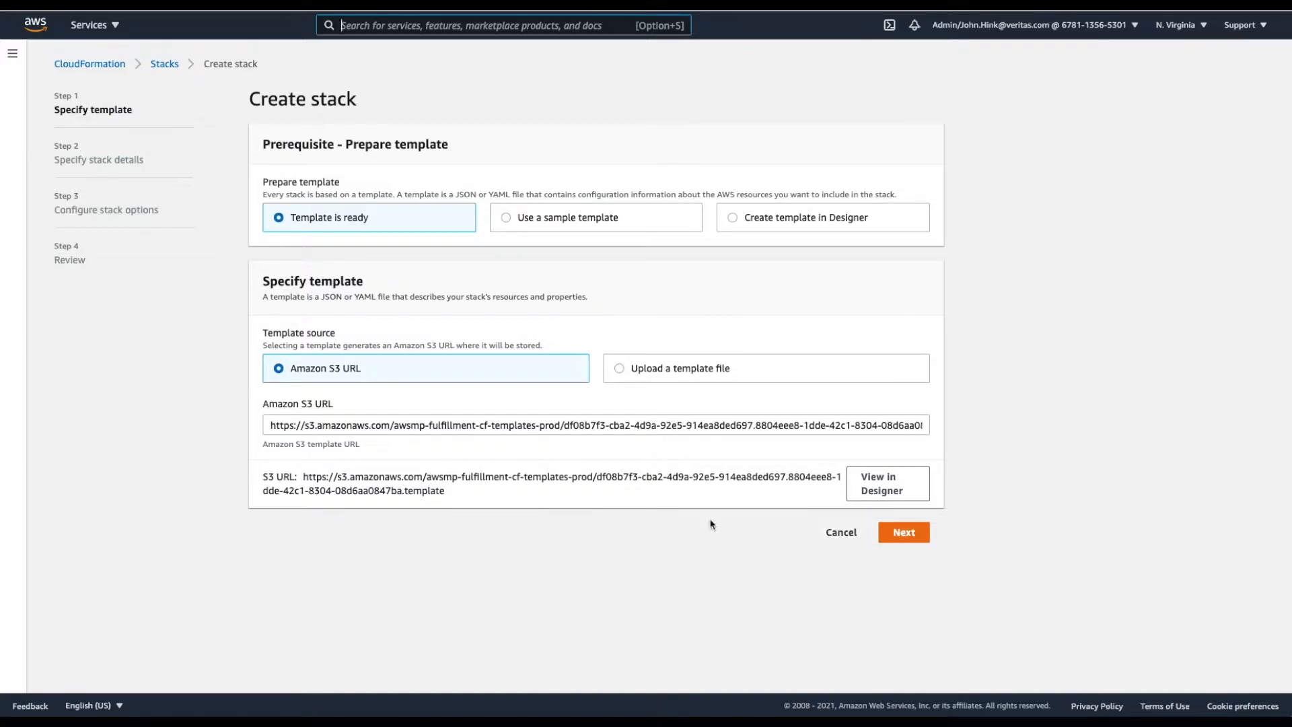
pyautogui.click(886, 537)
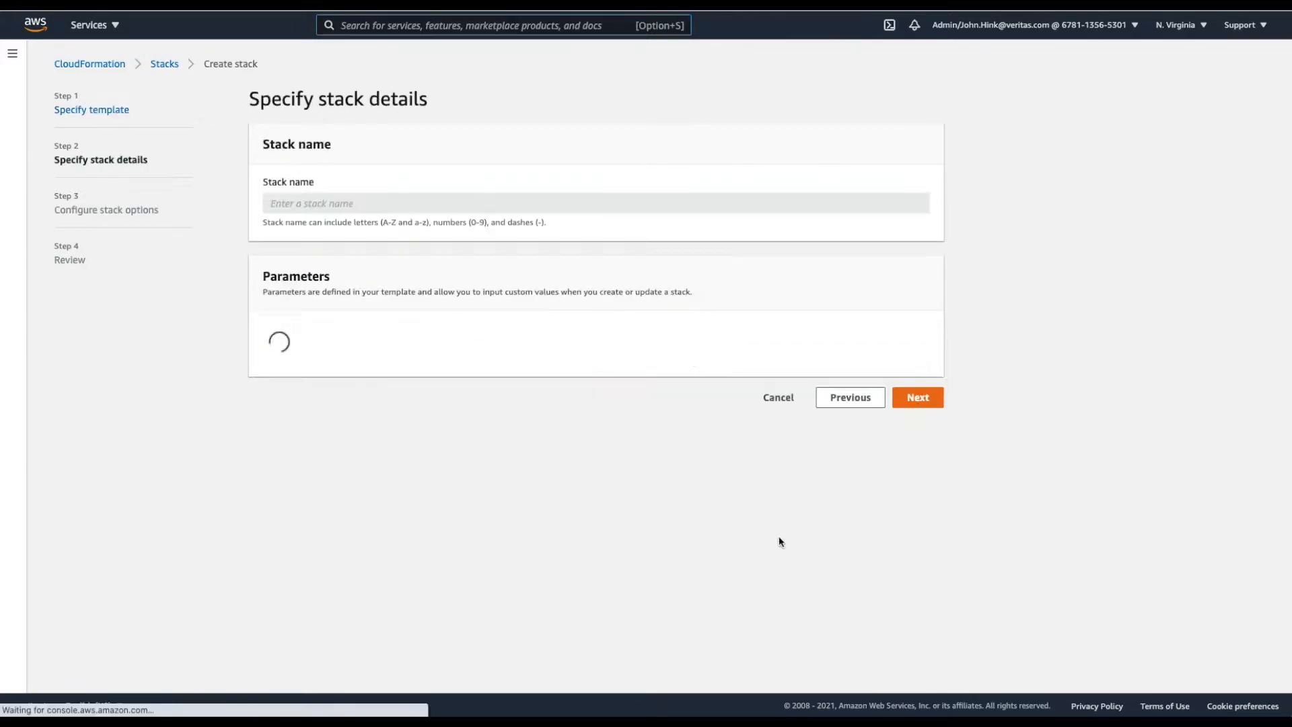
# Step: Name the stack NBU-Stack0 and choose useast-1pair as the SSH key pair
pyautogui.click(316, 202)
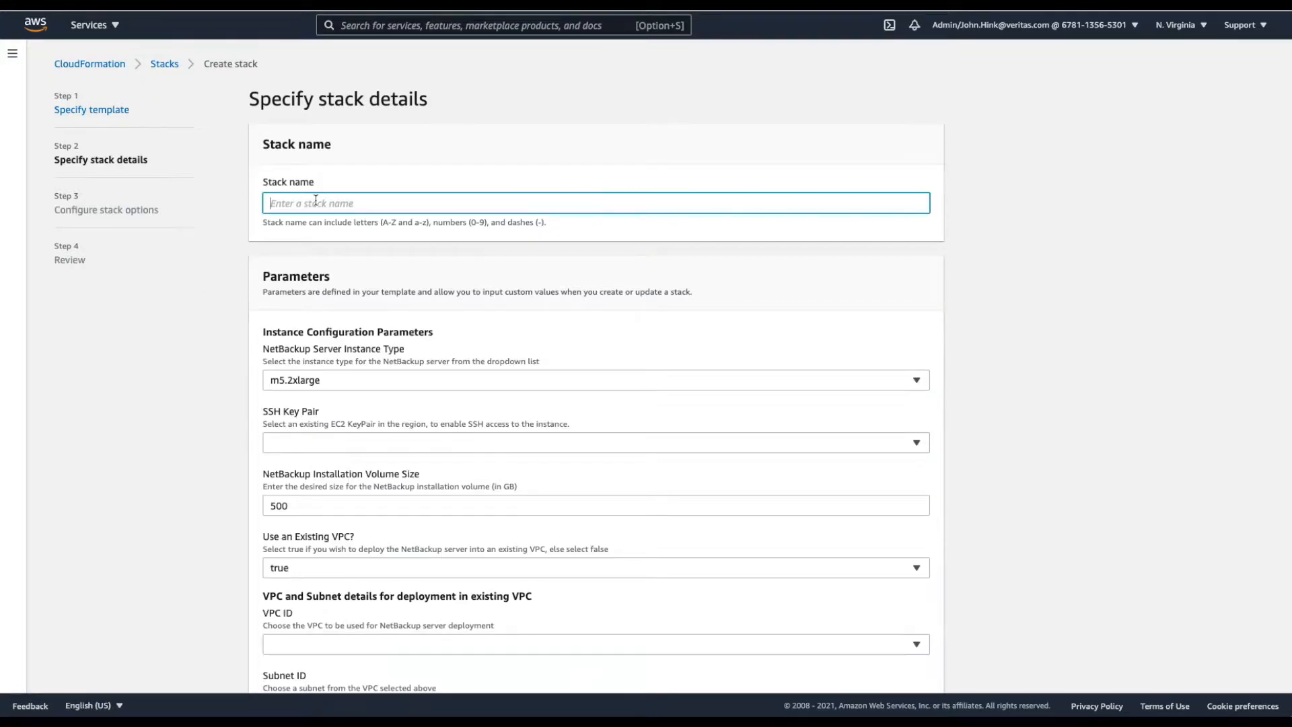
pyautogui.write('NBU-Stack0=')
pyautogui.press('BackSpace')
pyautogui.scroll(-3, 231, 398)
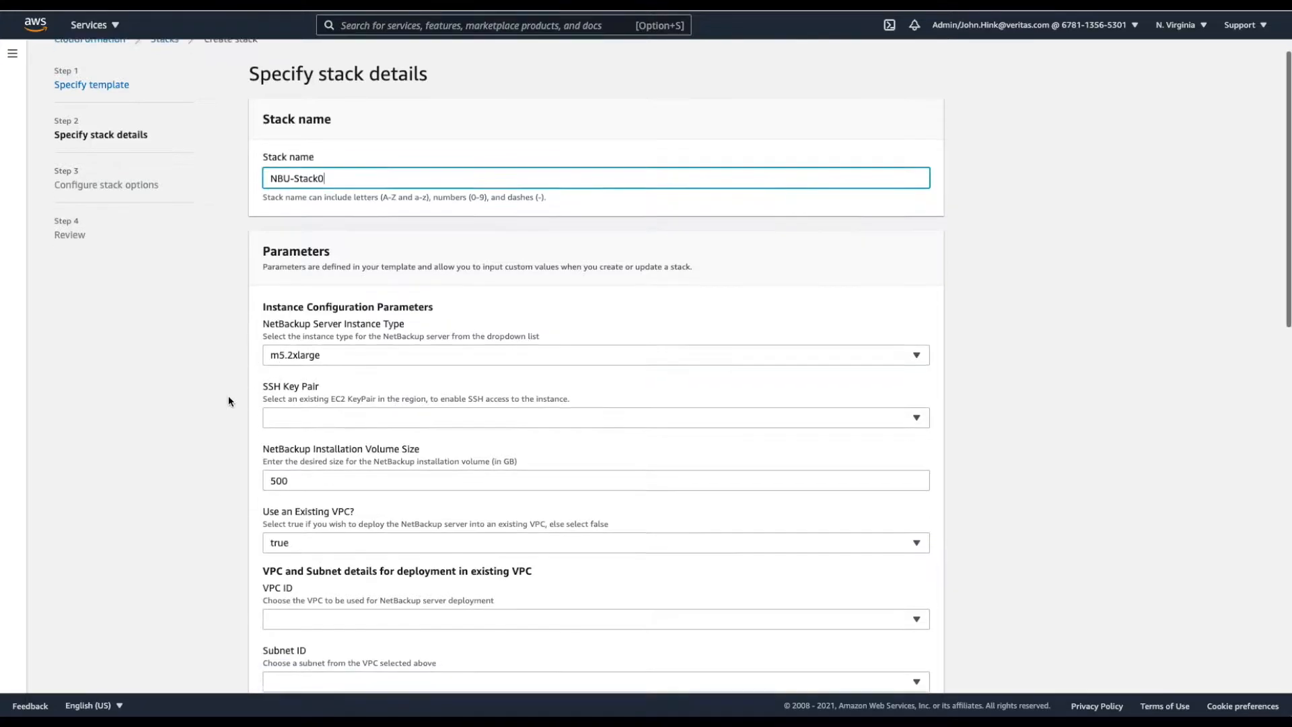
pyautogui.click(305, 298)
pyautogui.click(298, 336)
# Step: Choose existing VPC vpc-c05da2b8 (172.31.0.0/16) and subnet subnet-687e5264 (172.31.48.0/20) for the deployment
pyautogui.scroll(-2, 202, 340)
pyautogui.scroll(-3, 202, 341)
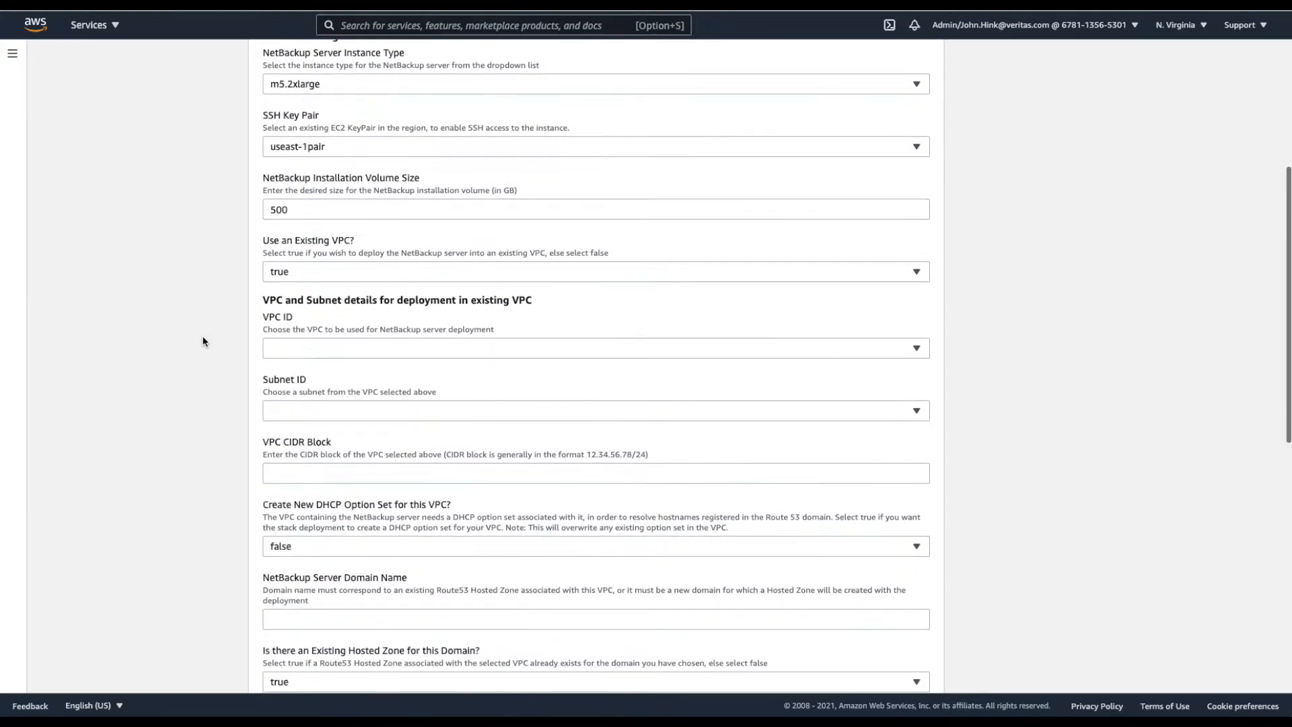
pyautogui.scroll(-1, 203, 342)
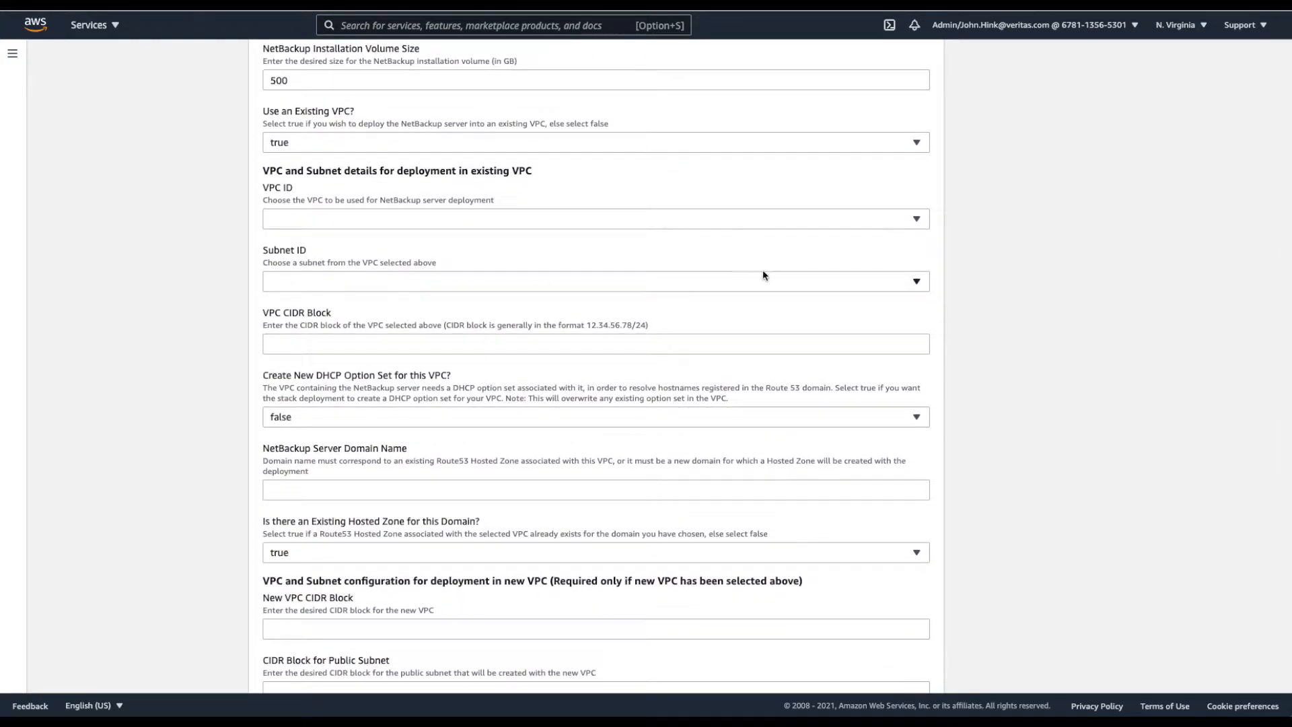
pyautogui.click(909, 224)
pyautogui.click(361, 323)
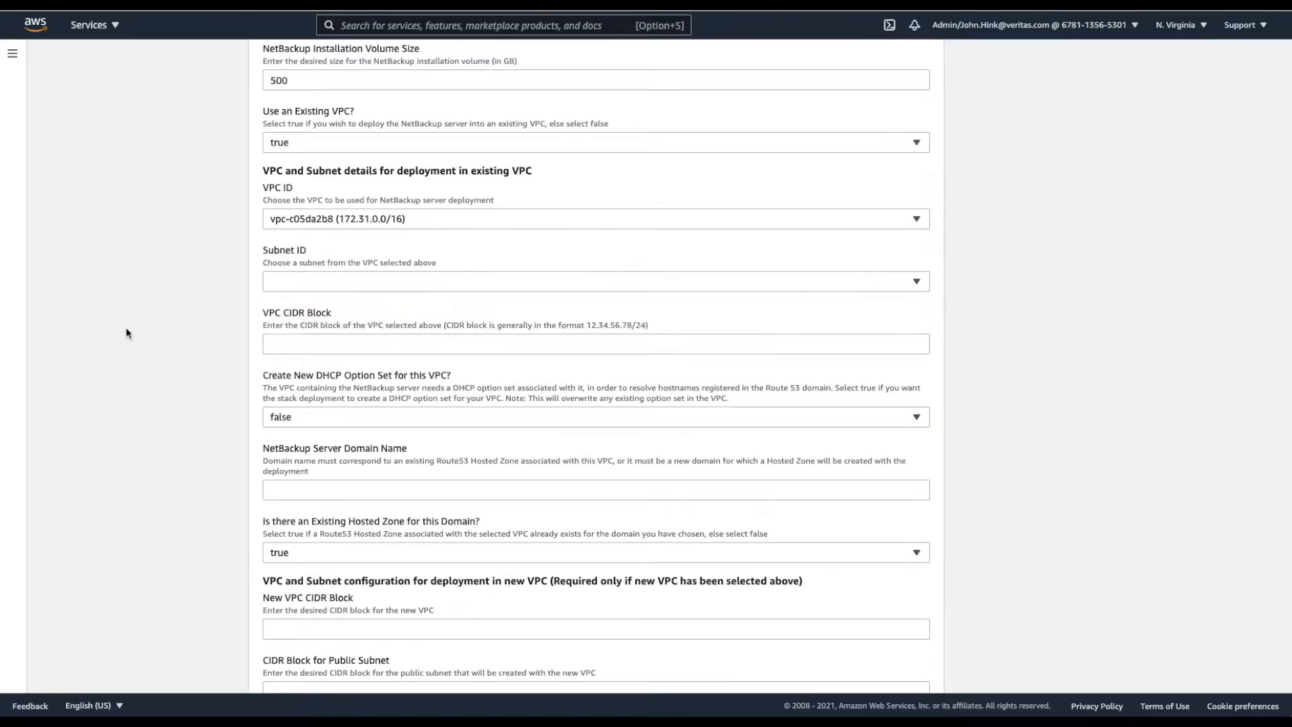
pyautogui.click(389, 283)
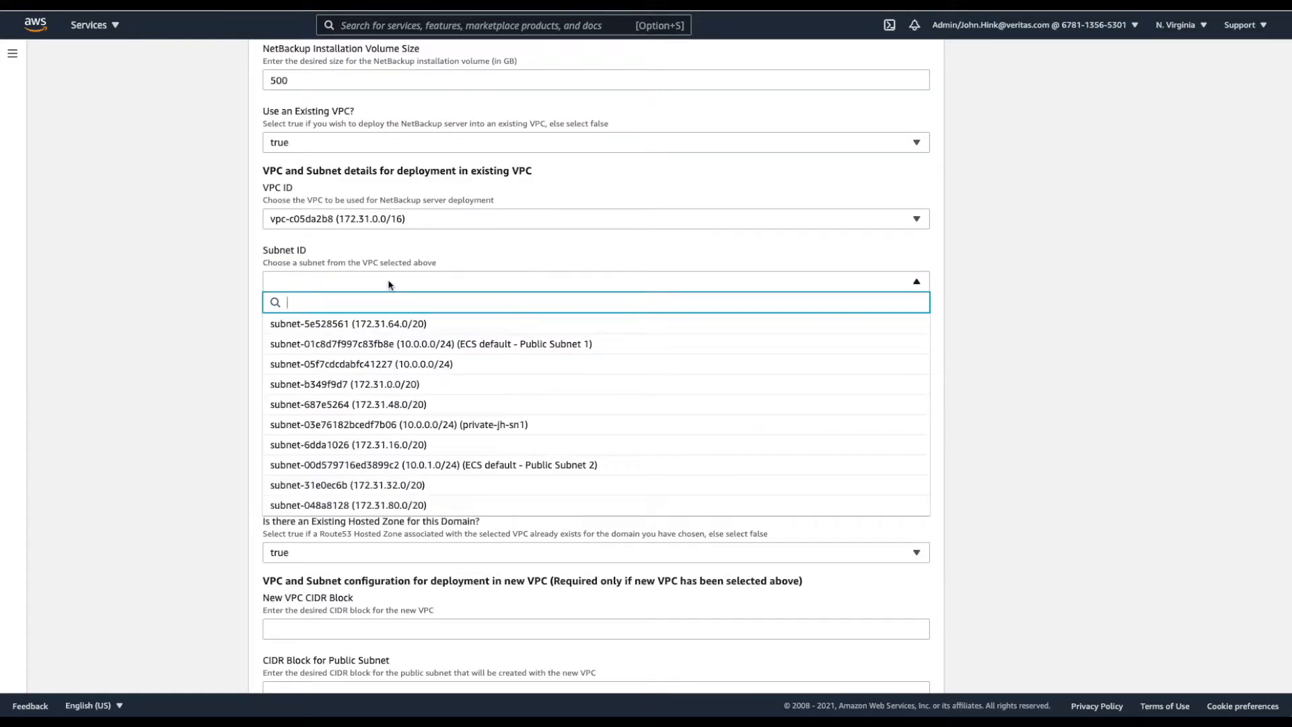
pyautogui.click(348, 404)
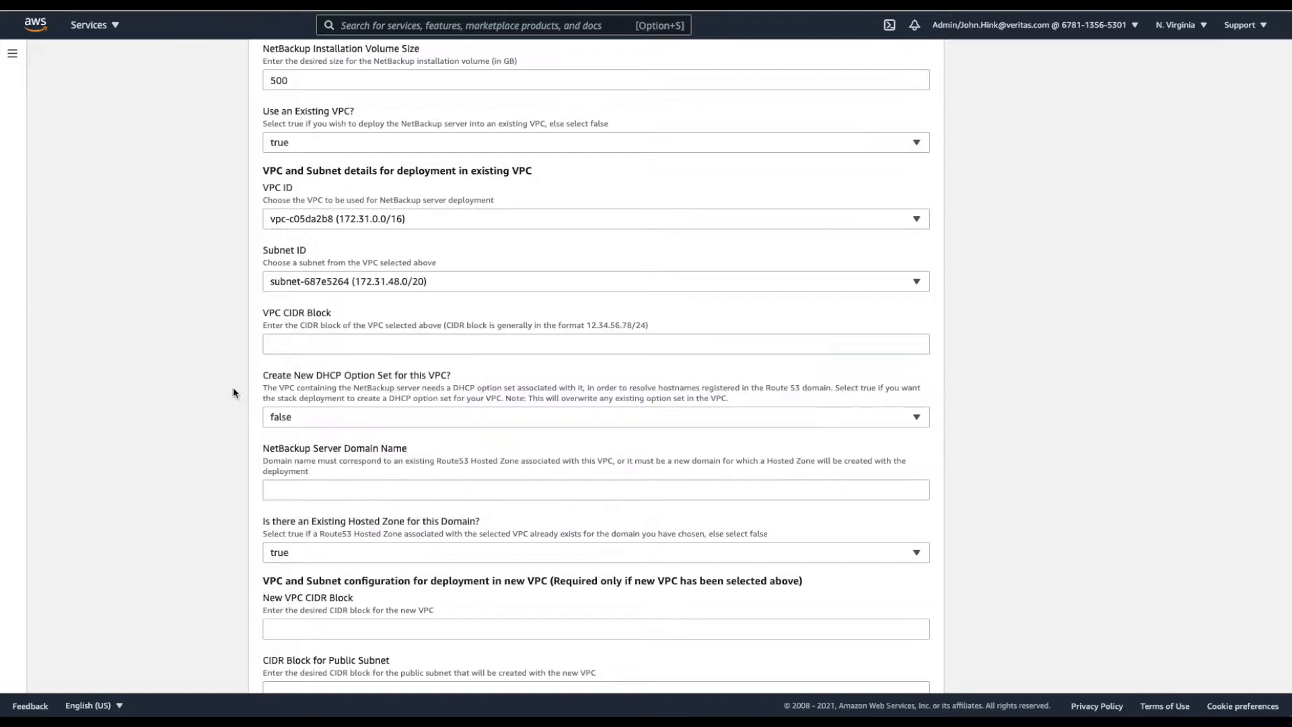
# Step: Set the VPC CIDR block for the existing VPC to 172.31.48.0/24
pyautogui.scroll(-1, 234, 389)
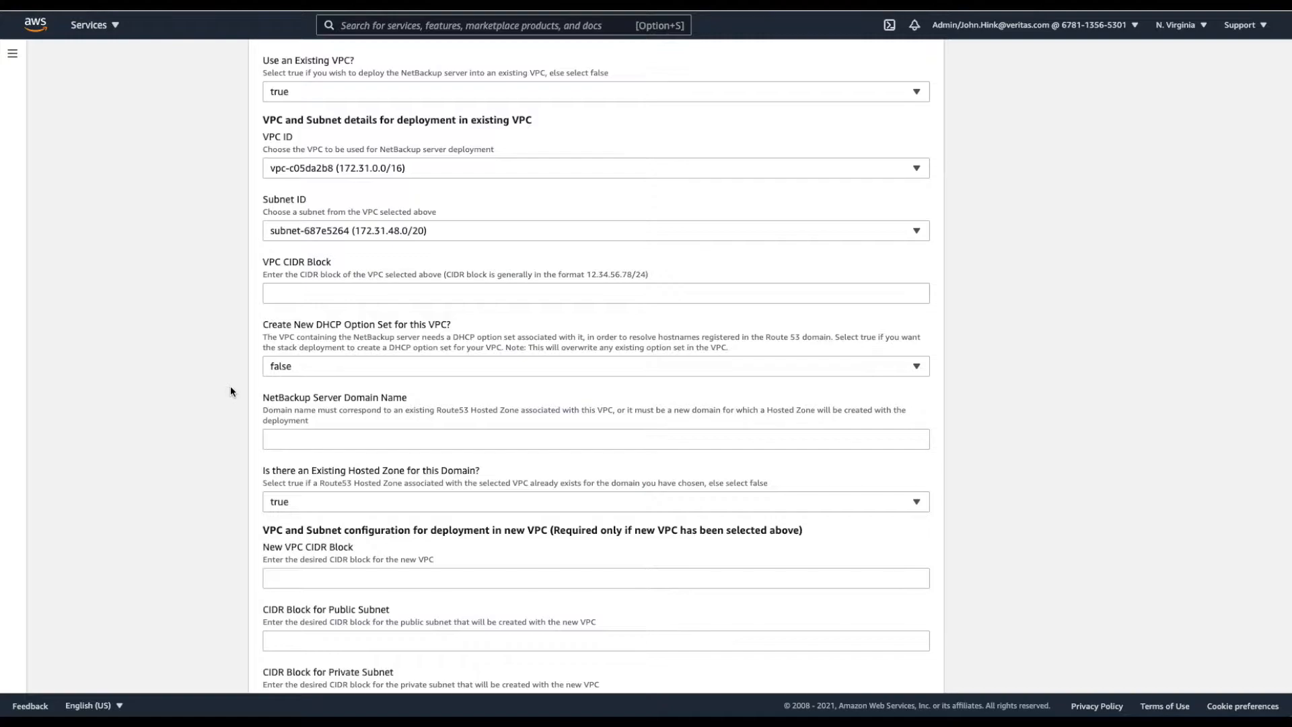
pyautogui.click(335, 294)
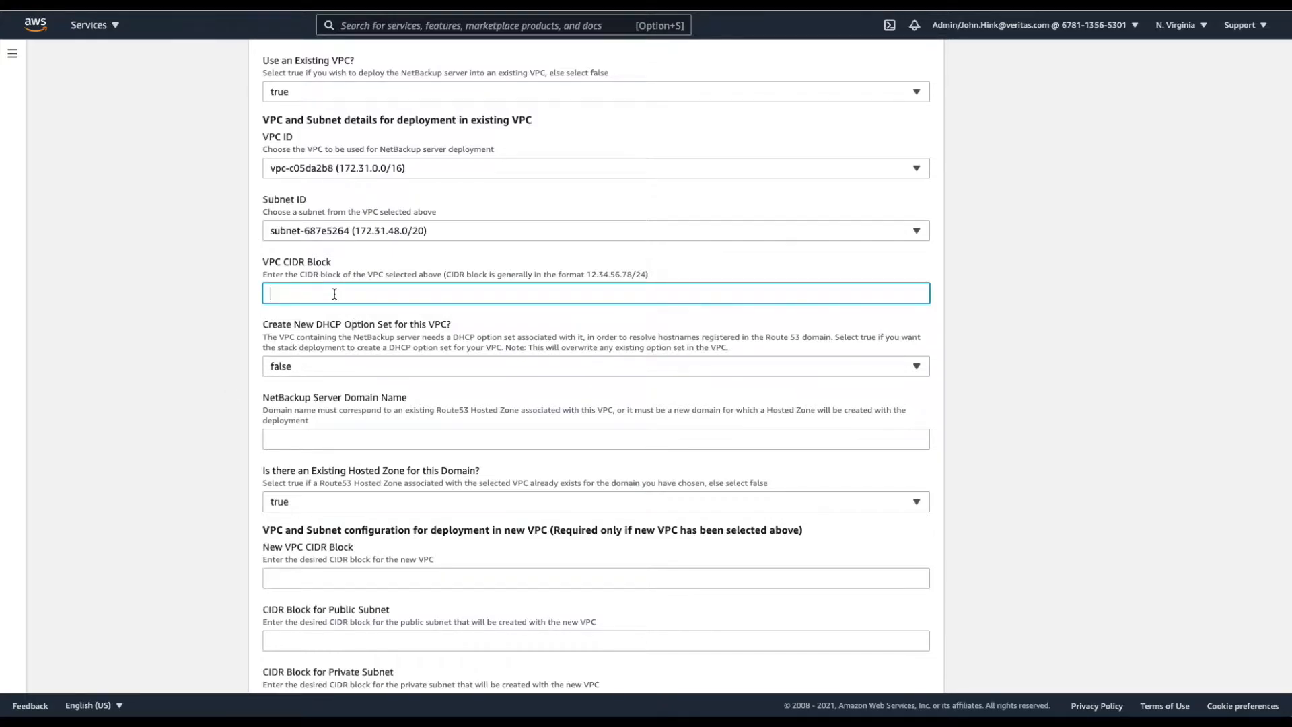
pyautogui.write('172.31.48.0/20')
pyautogui.press('BackSpace')
pyautogui.write('4')
pyautogui.click(210, 364)
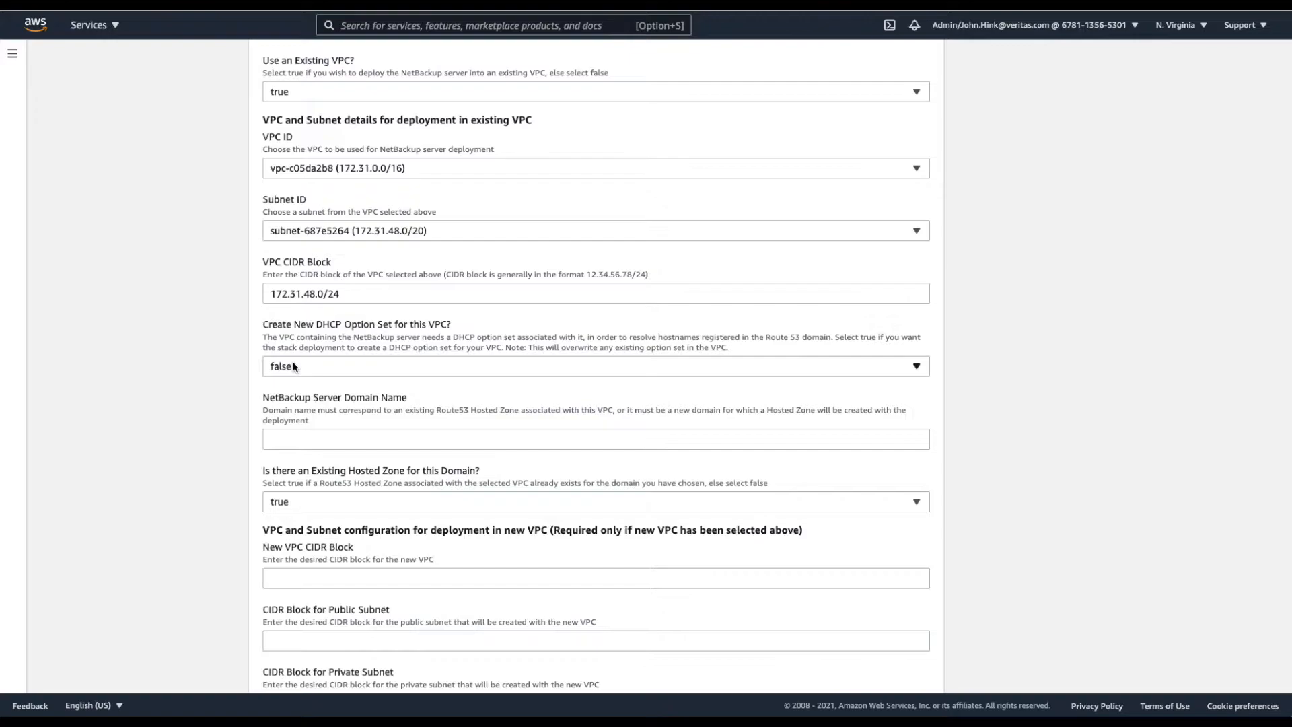
# Step: Set the NetBackup server domain name for the existing VPC to test.dom.io and the existing hosted zone option to false
pyautogui.scroll(-1, 270, 366)
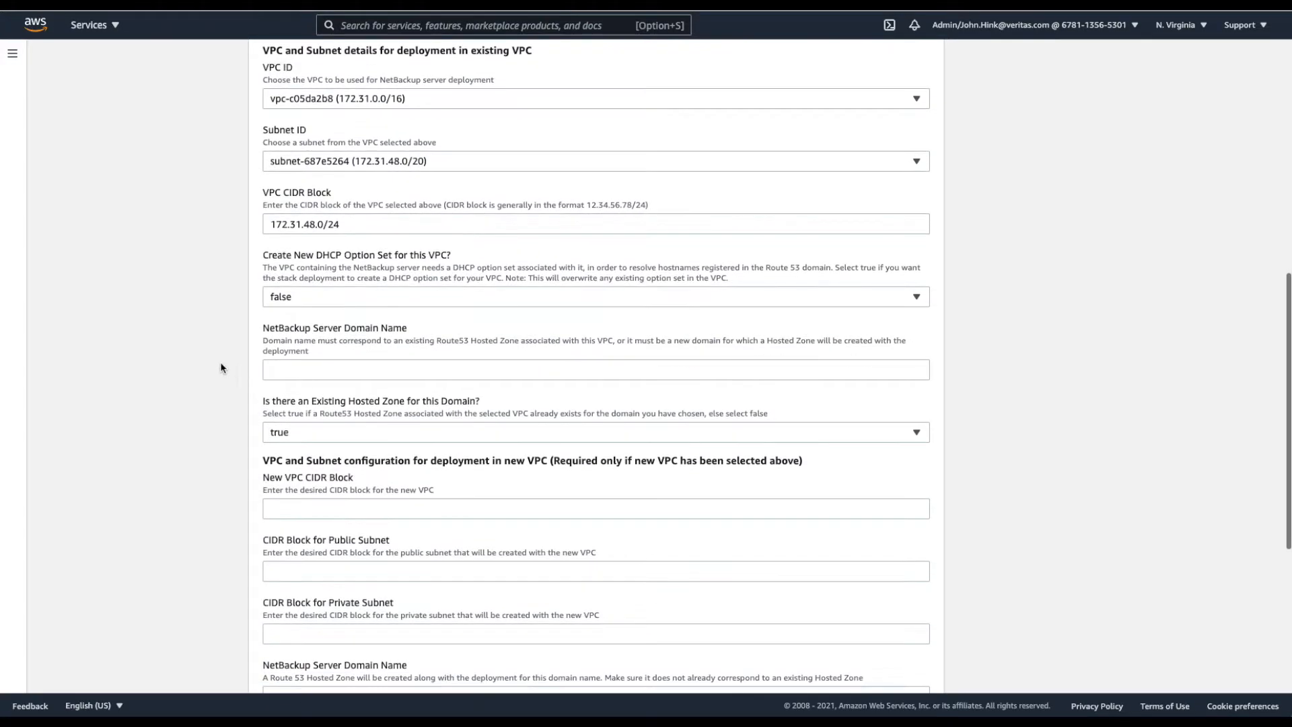
pyautogui.click(295, 370)
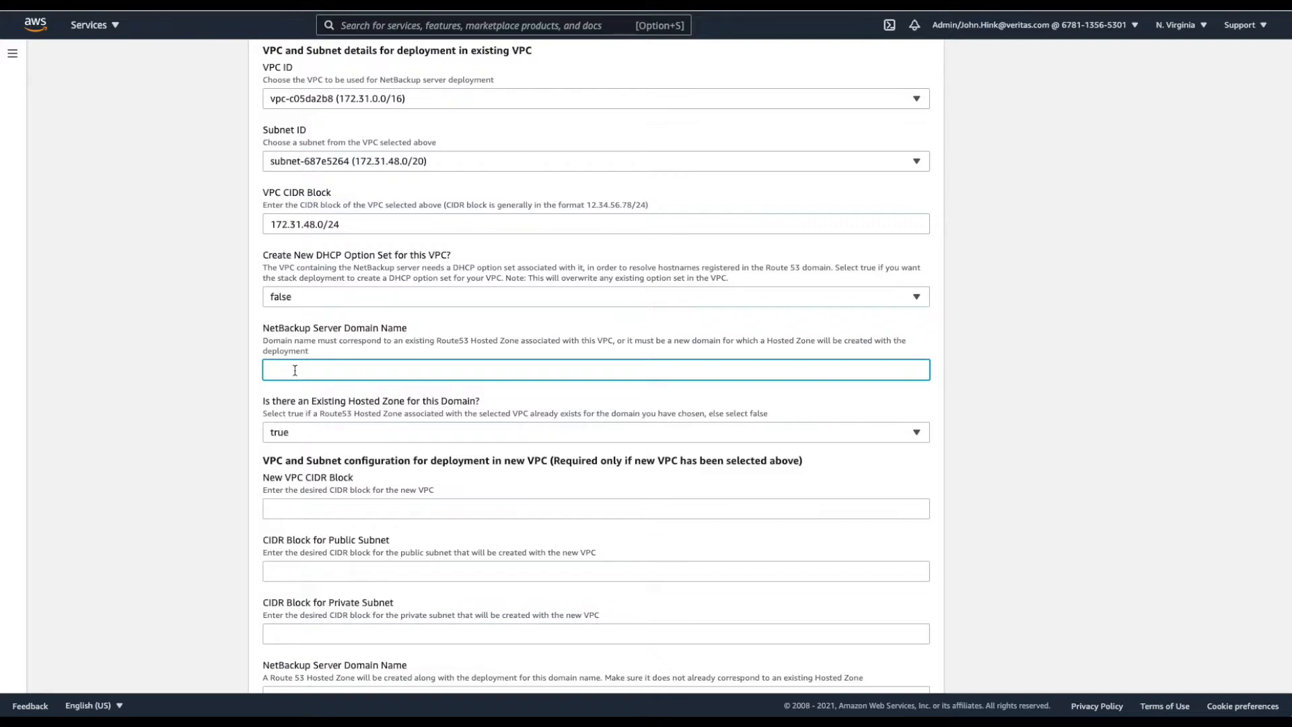
pyautogui.write('test.dom.io')
pyautogui.scroll(-2, 213, 408)
pyautogui.scroll(-1, 213, 407)
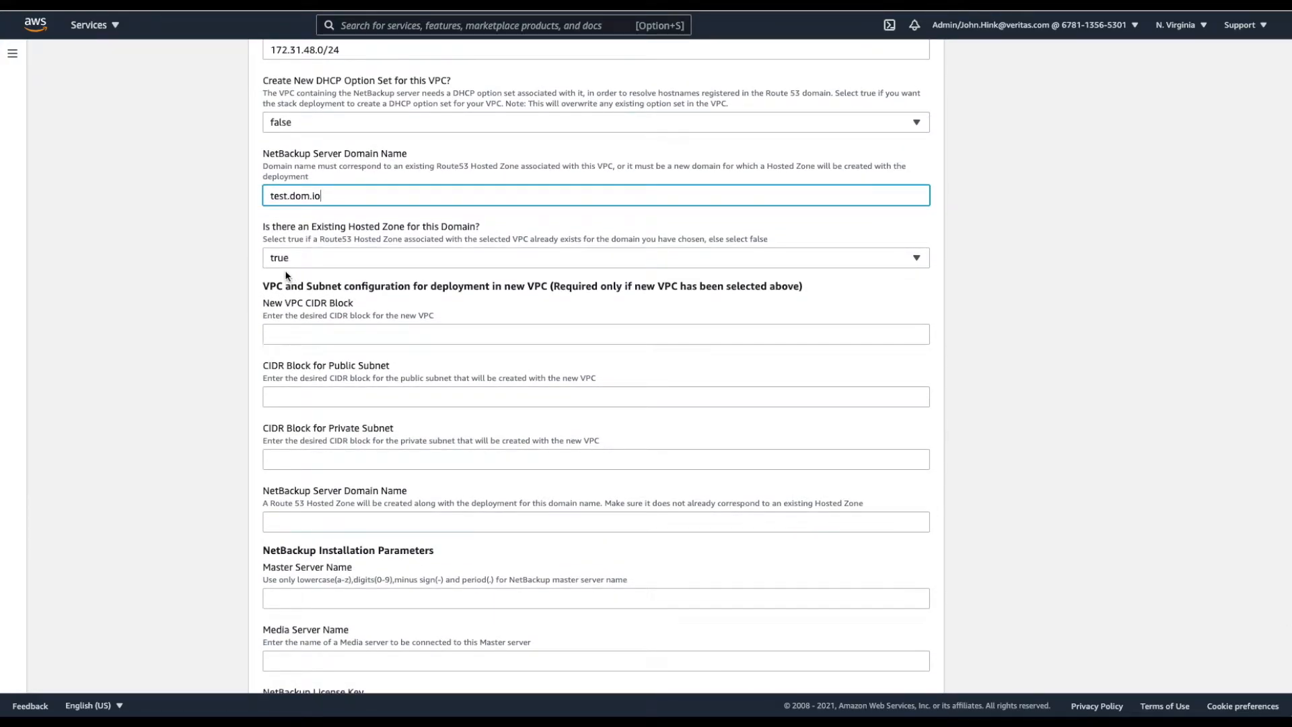
pyautogui.click(296, 263)
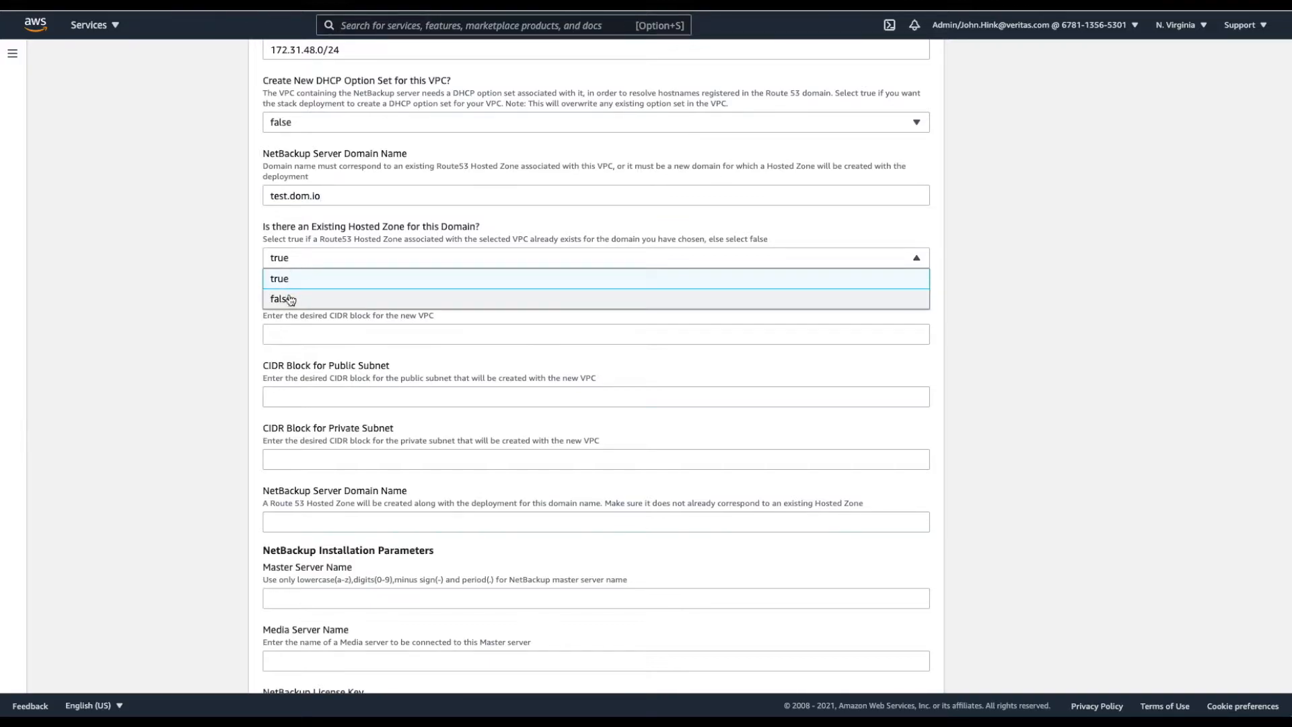
pyautogui.click(289, 295)
# Step: Enter master42 as the master server name and media23 as the media server name in the NetBackup installation parameters
pyautogui.scroll(2, 196, 313)
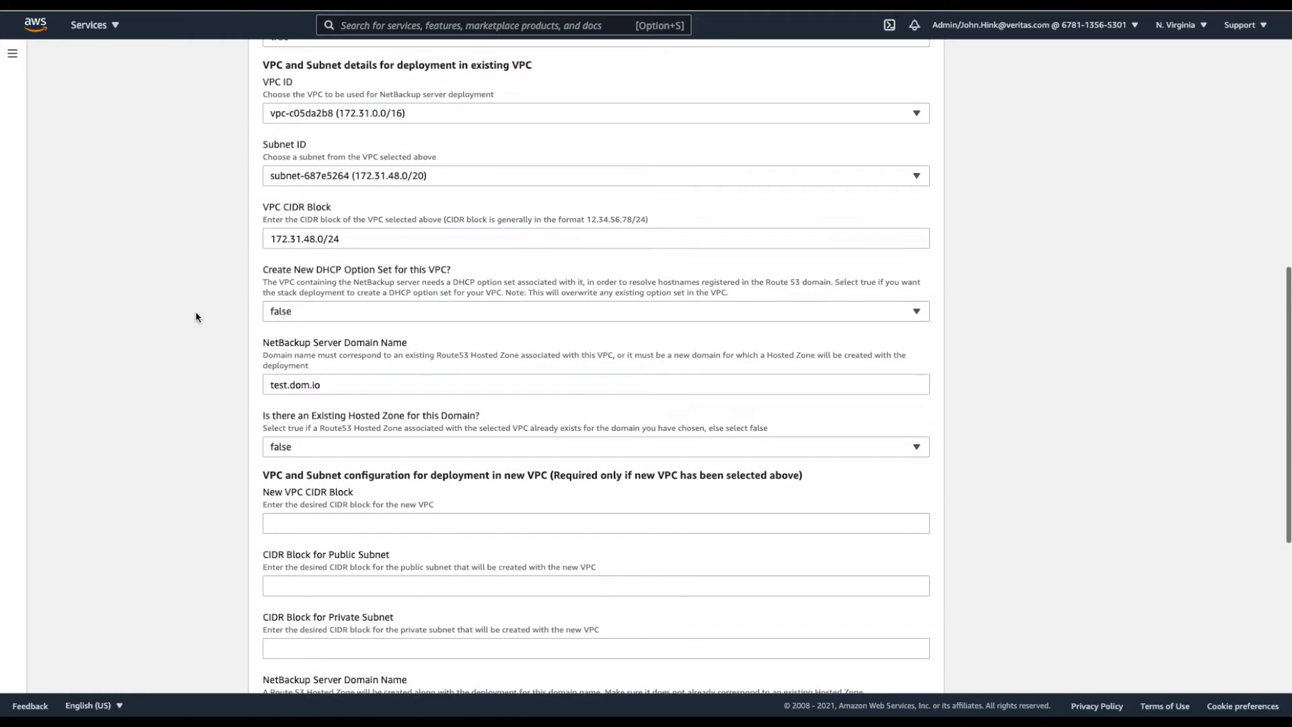
pyautogui.scroll(-2, 195, 317)
pyautogui.scroll(-2, 196, 317)
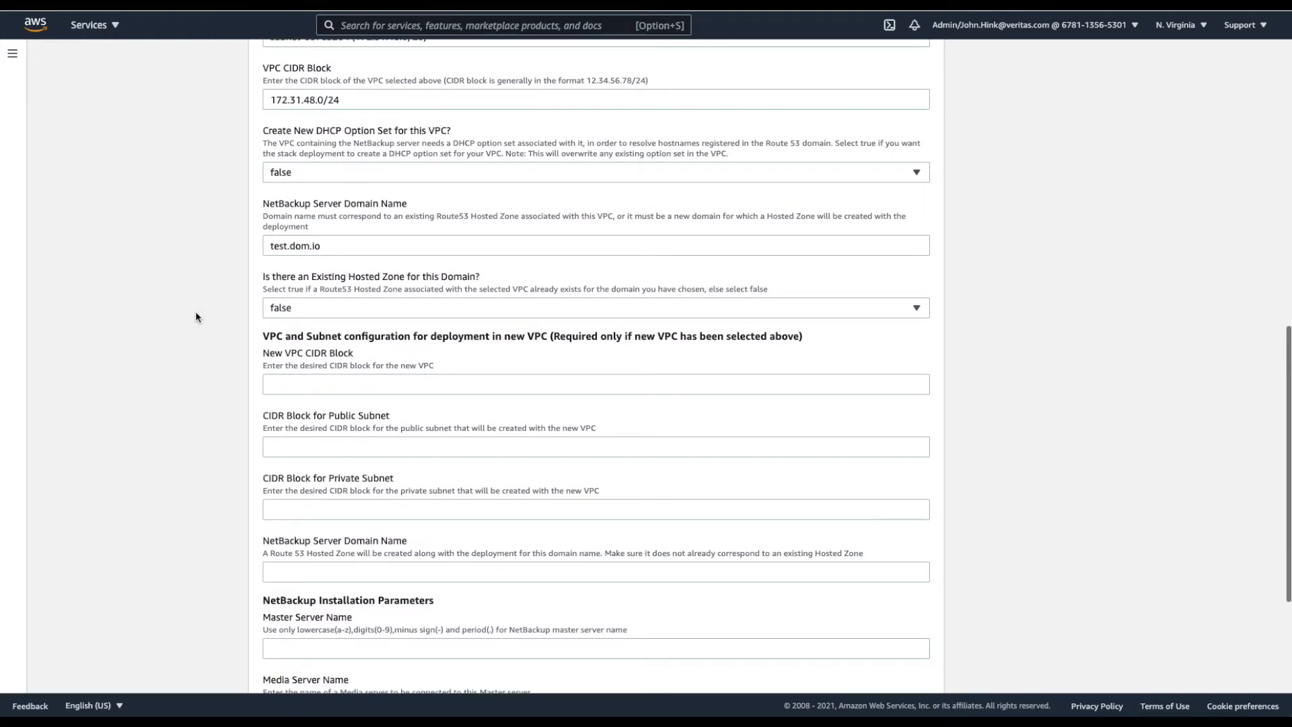
pyautogui.scroll(-2, 196, 317)
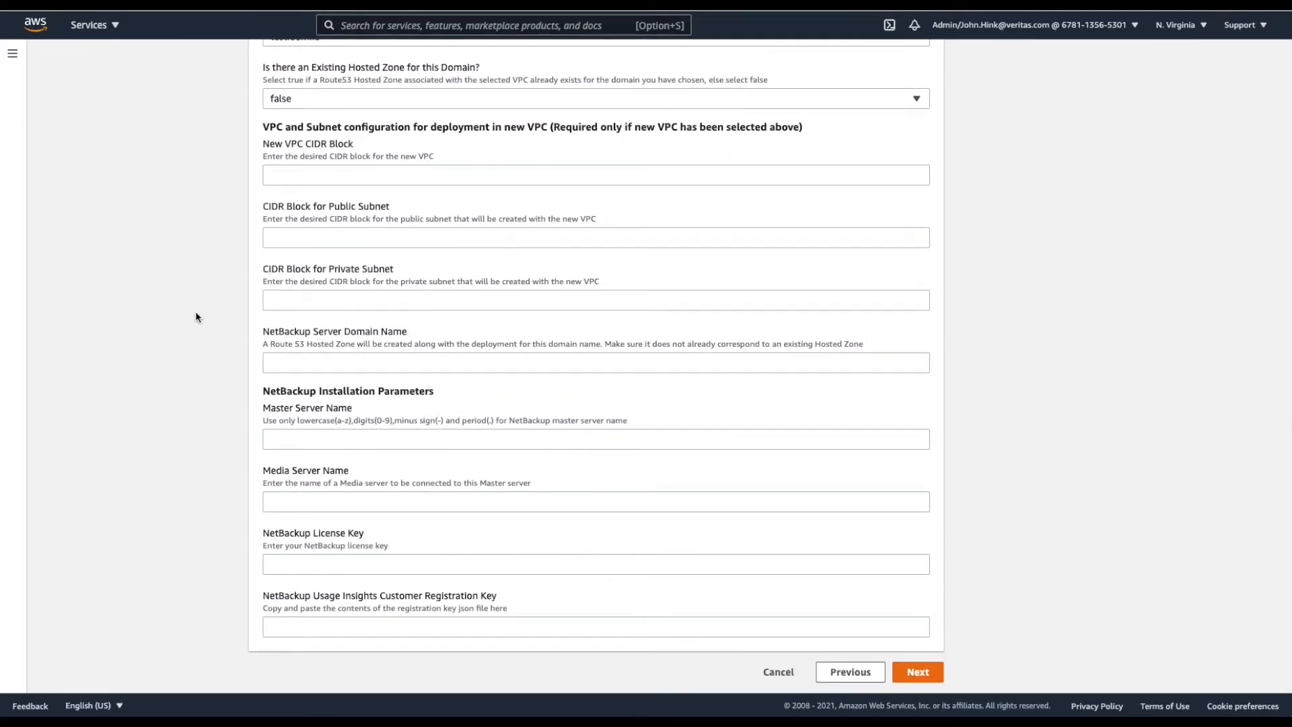
pyautogui.click(299, 438)
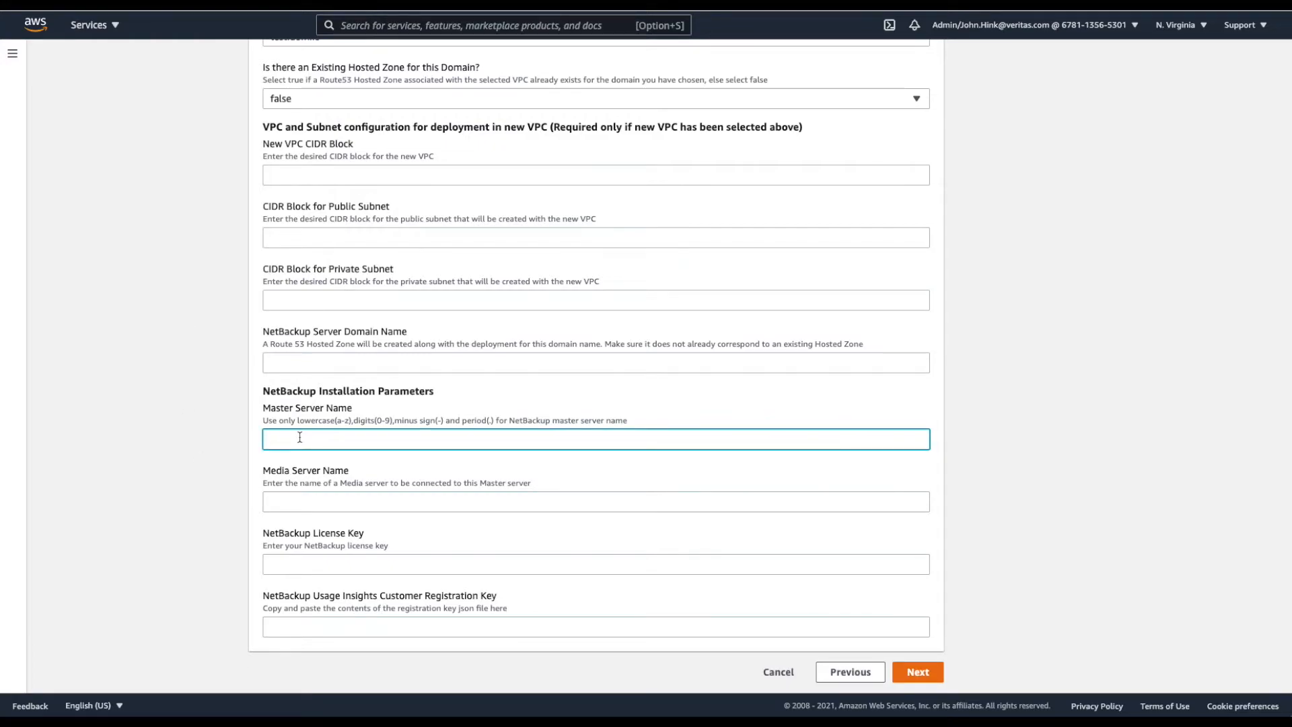
pyautogui.write('master42')
pyautogui.click(287, 501)
pyautogui.write('media')
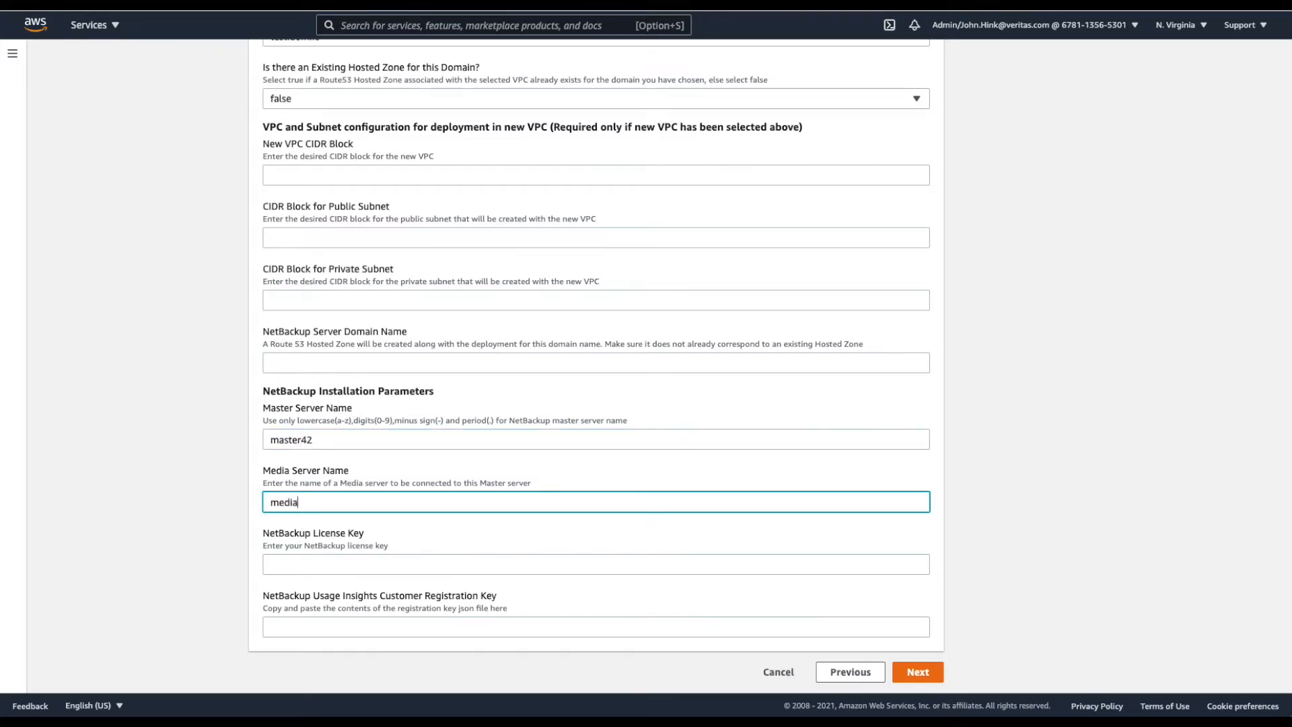
pyautogui.write('23')
# Step: Paste the NetBackup license key and the Usage Insights customer registration key into their fields
pyautogui.click(296, 558)
pyautogui.hotkey('ctrl', 'v')
pyautogui.click(302, 627)
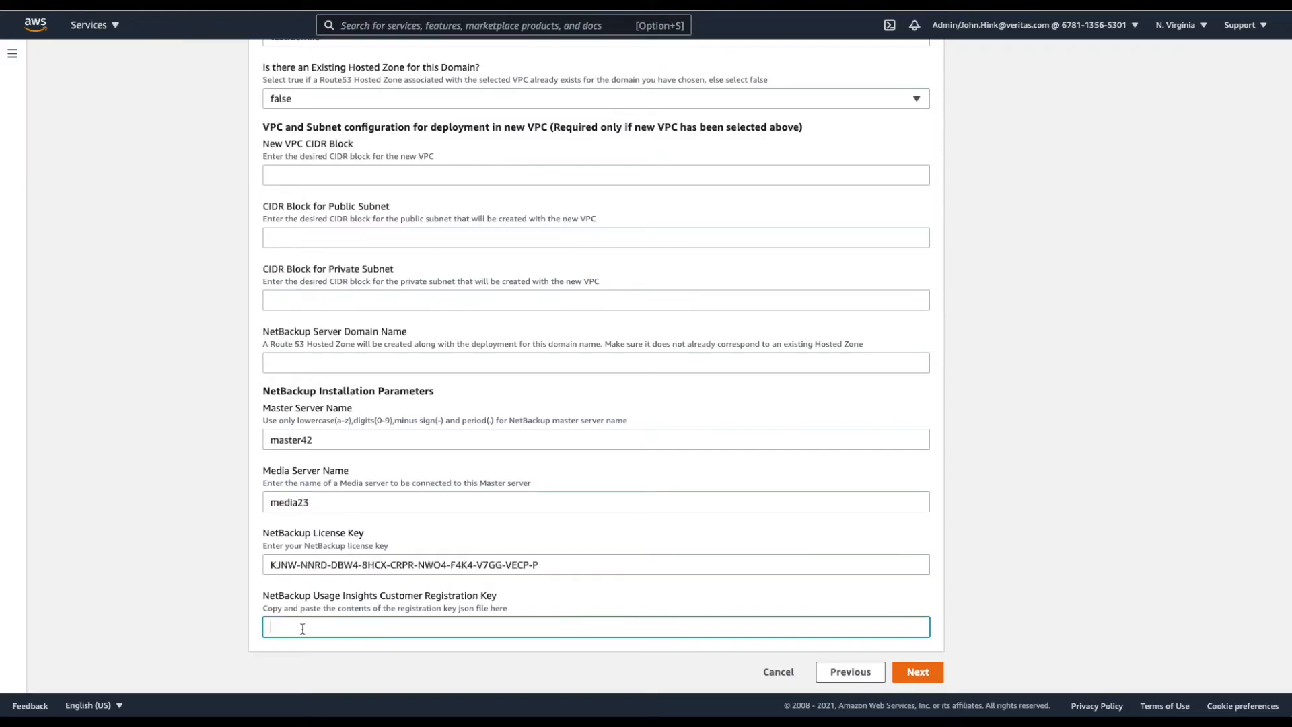
pyautogui.hotkey('ctrl', 'v')
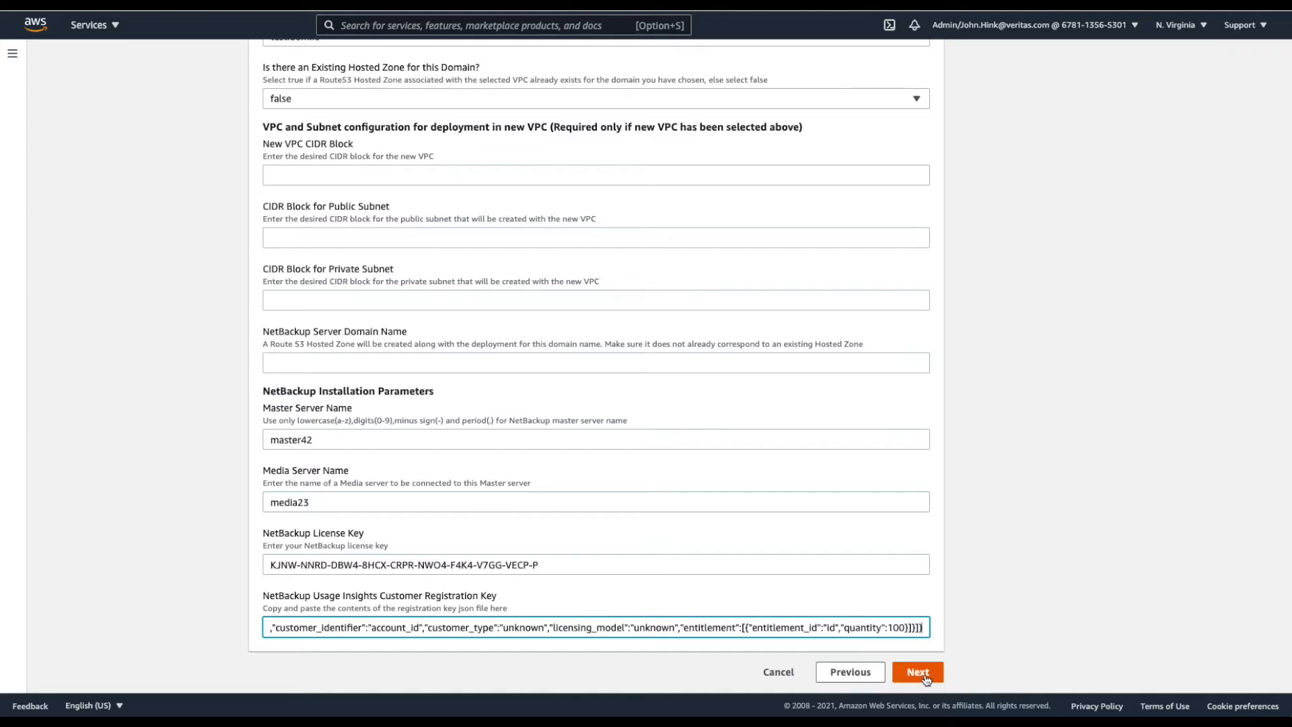
# Step: Review the entered stack parameters and proceed to configuring the stack options
pyautogui.scroll(15, 854, 635)
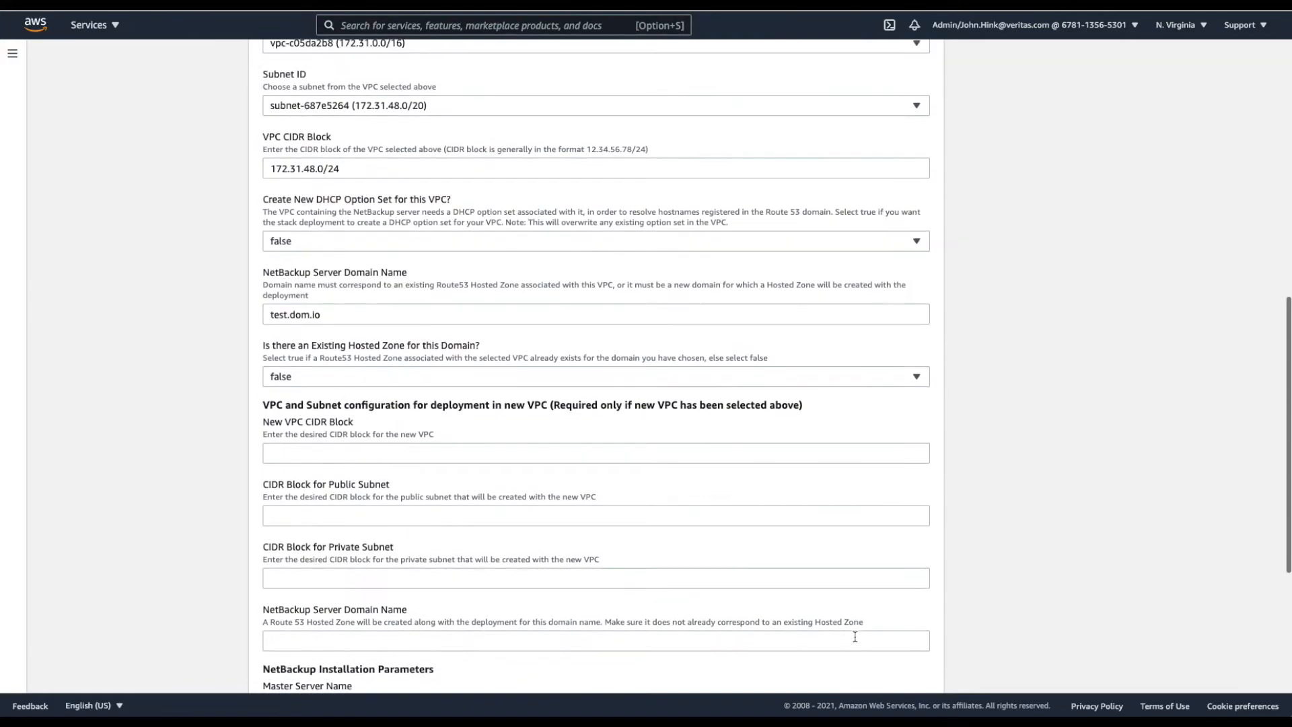
pyautogui.scroll(-10, 854, 640)
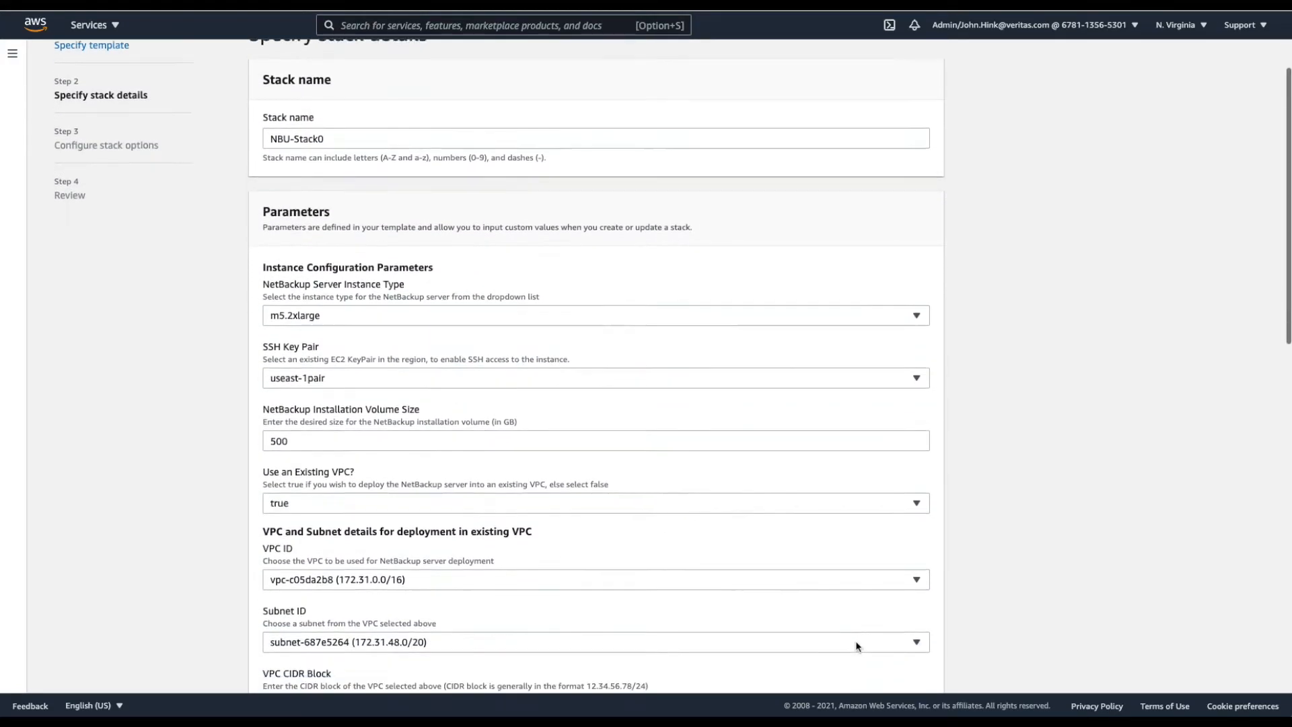
pyautogui.scroll(-6, 856, 643)
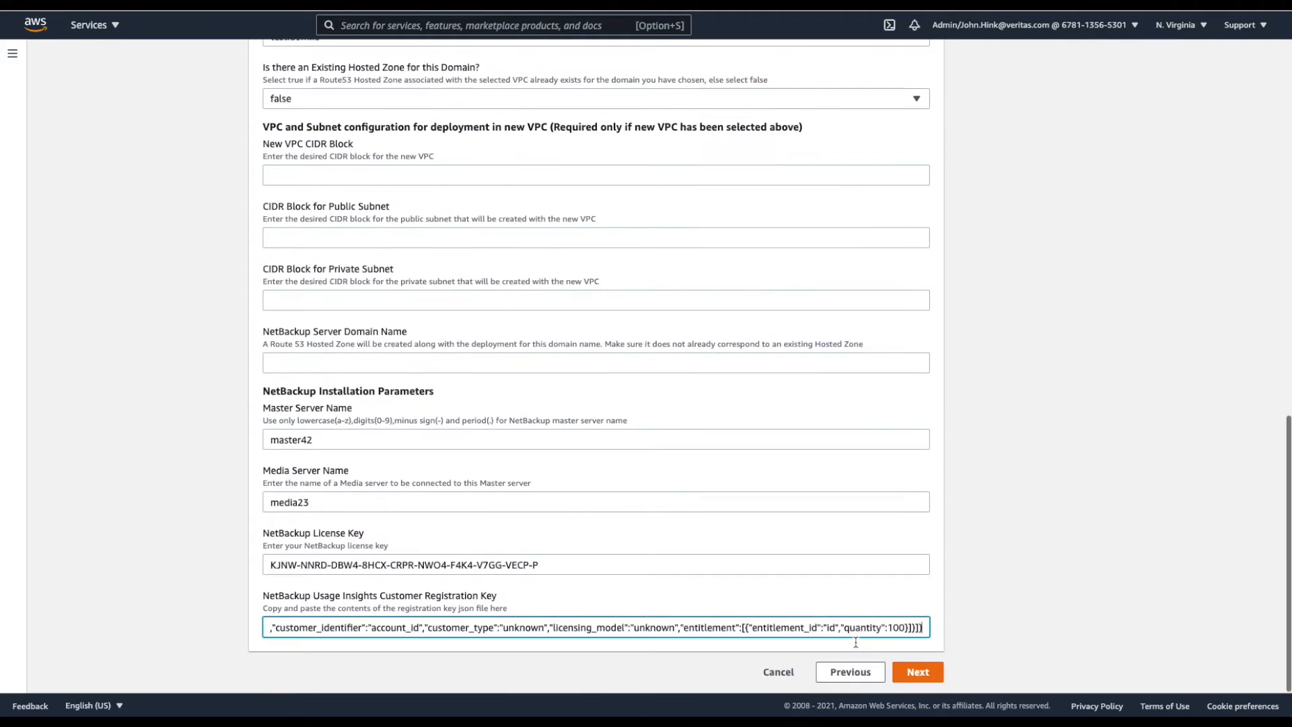
pyautogui.click(928, 670)
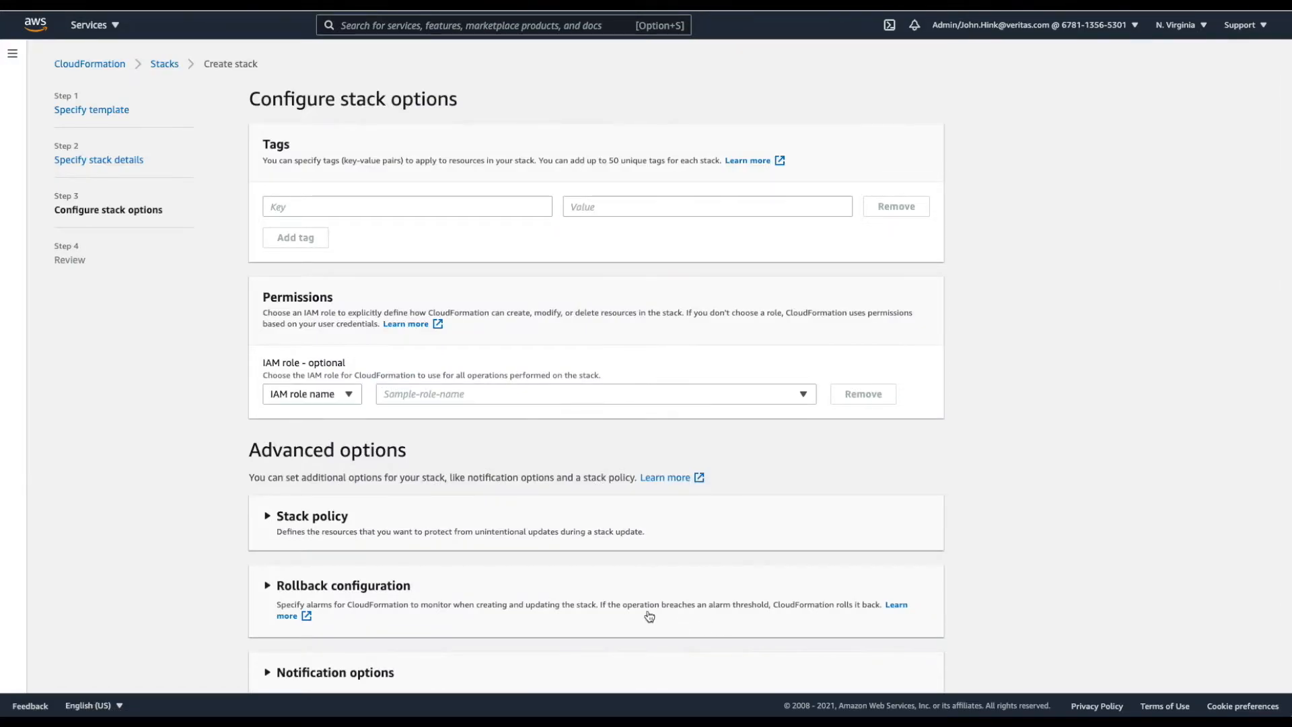
# Step: Disable rollback on failure in the stack creation options, leaving the timeout blank and termination protection disabled
pyautogui.scroll(-2, 649, 615)
pyautogui.scroll(-1, 649, 615)
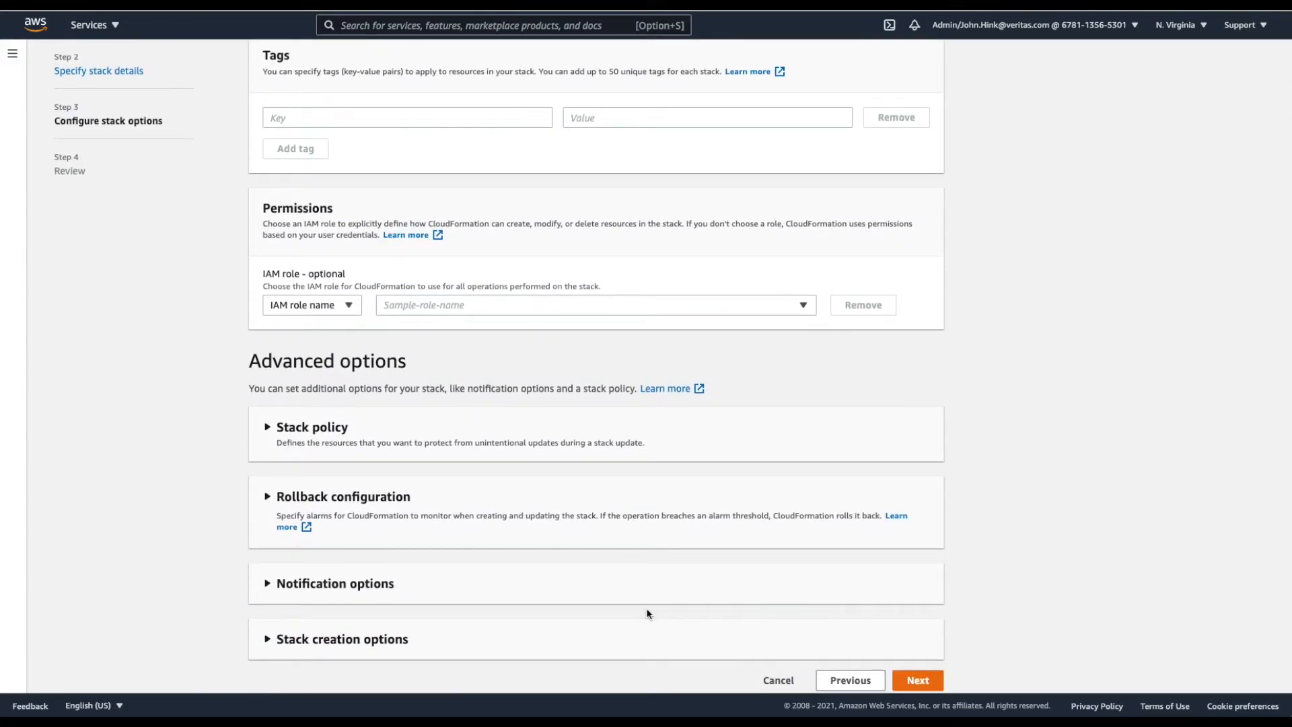
pyautogui.click(262, 441)
pyautogui.click(261, 441)
pyautogui.click(268, 641)
pyautogui.scroll(-1, 269, 645)
pyautogui.scroll(-3, 269, 645)
pyautogui.scroll(2, 265, 538)
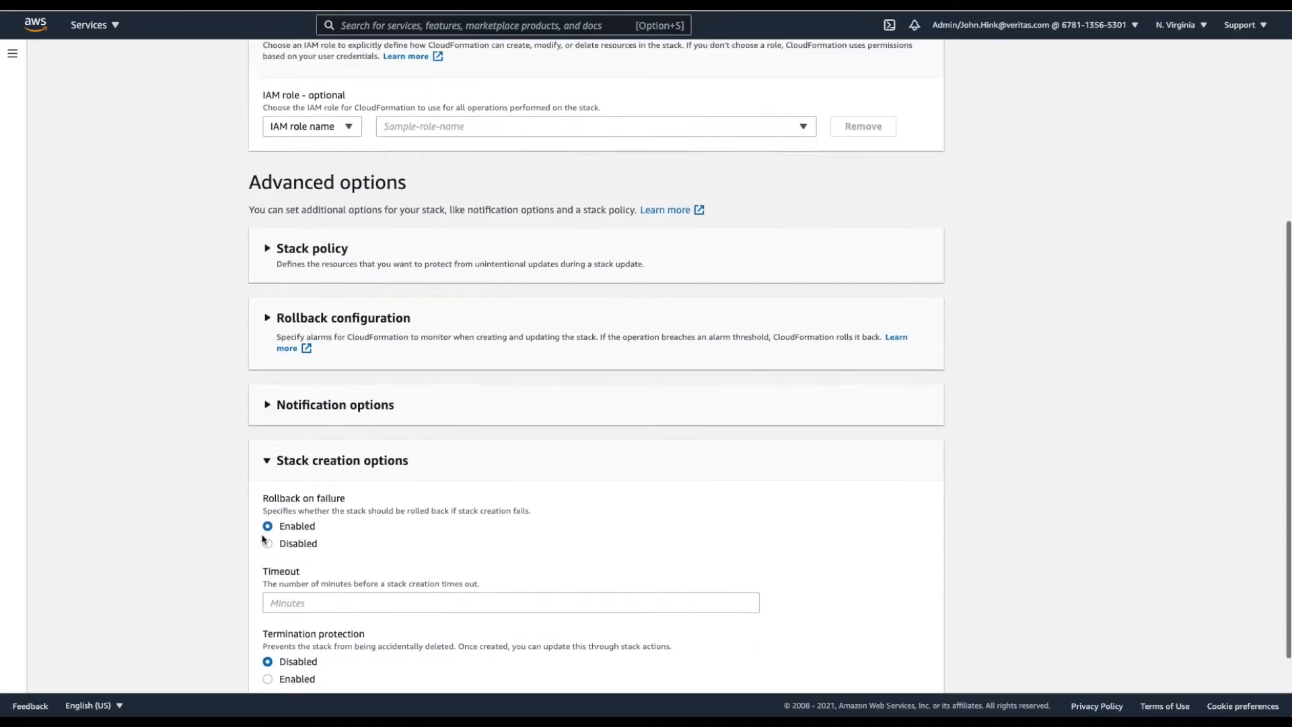
pyautogui.click(259, 584)
pyautogui.click(268, 502)
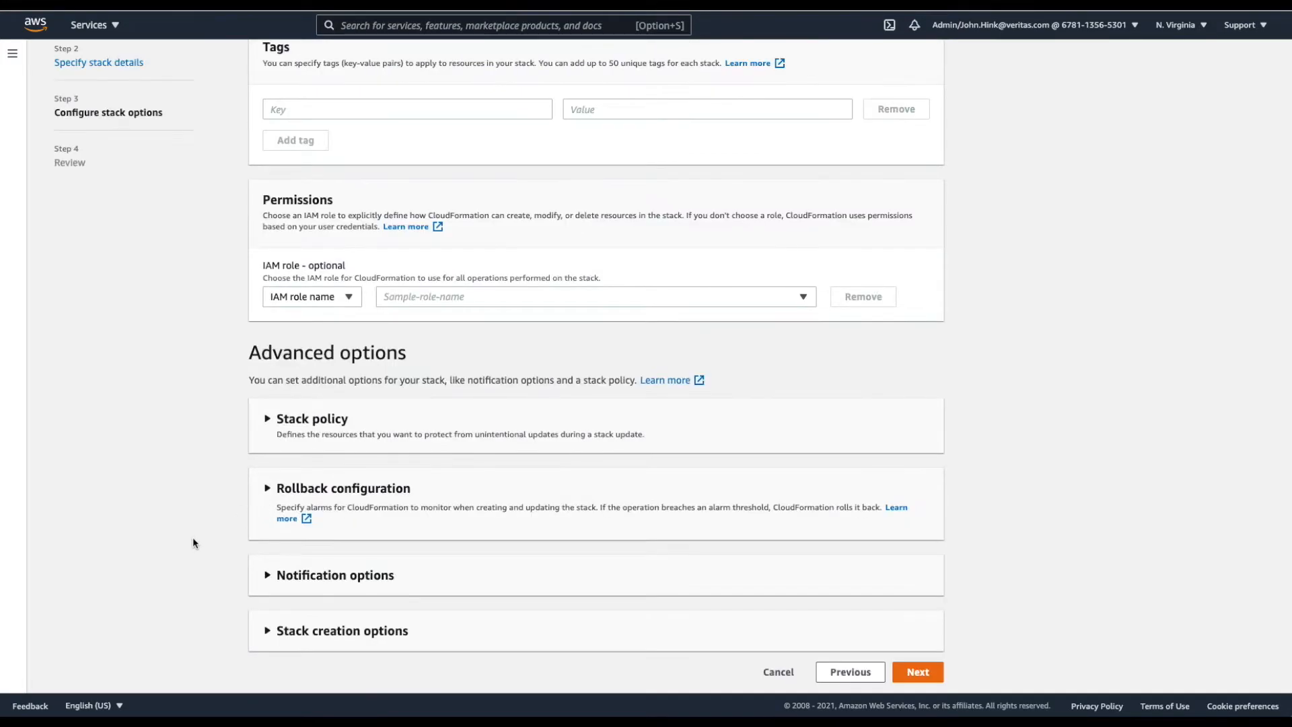
# Step: Proceed to the stack review and check the template, parameters and stack options
pyautogui.scroll(3, 193, 538)
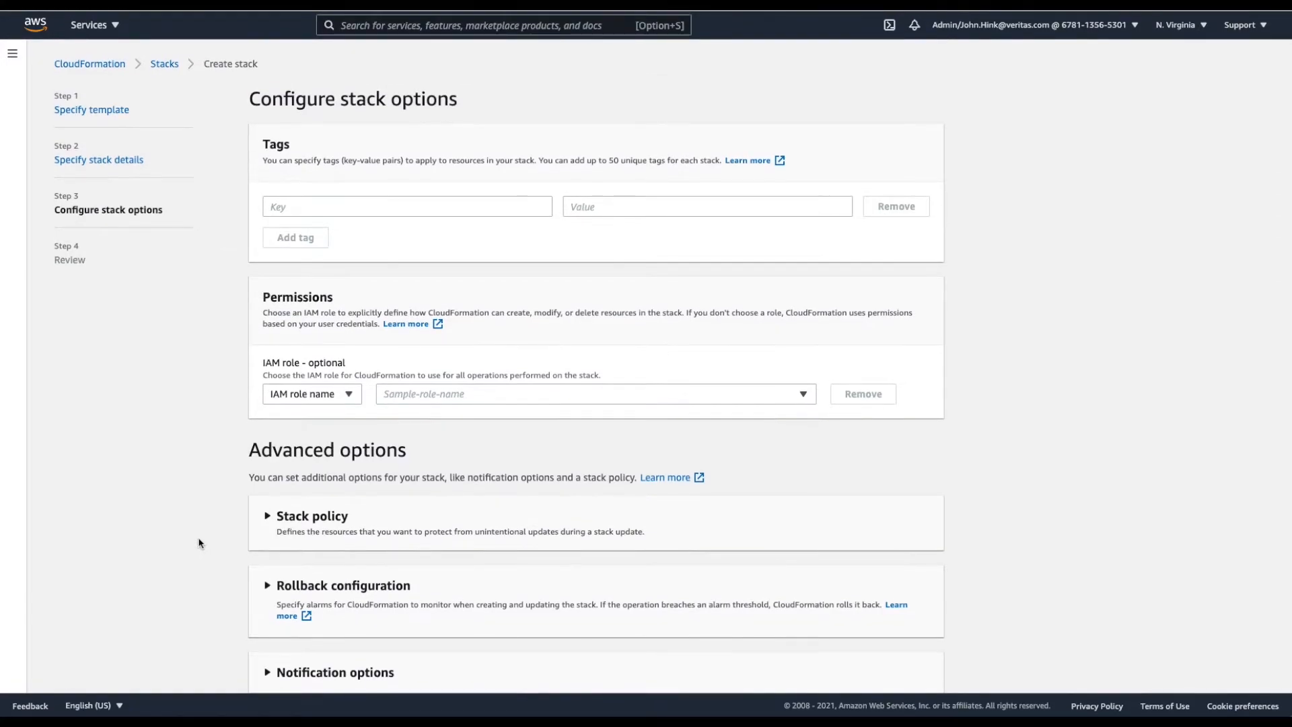
pyautogui.scroll(-2, 202, 539)
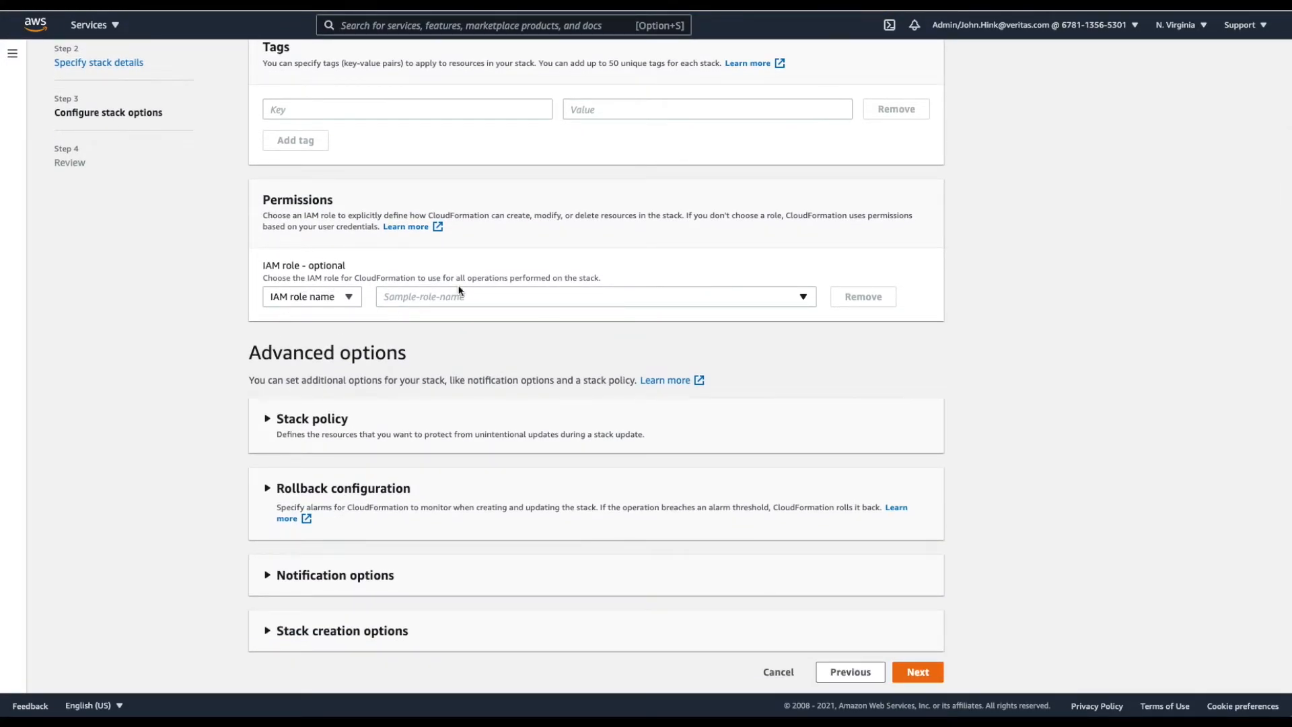
pyautogui.click(922, 673)
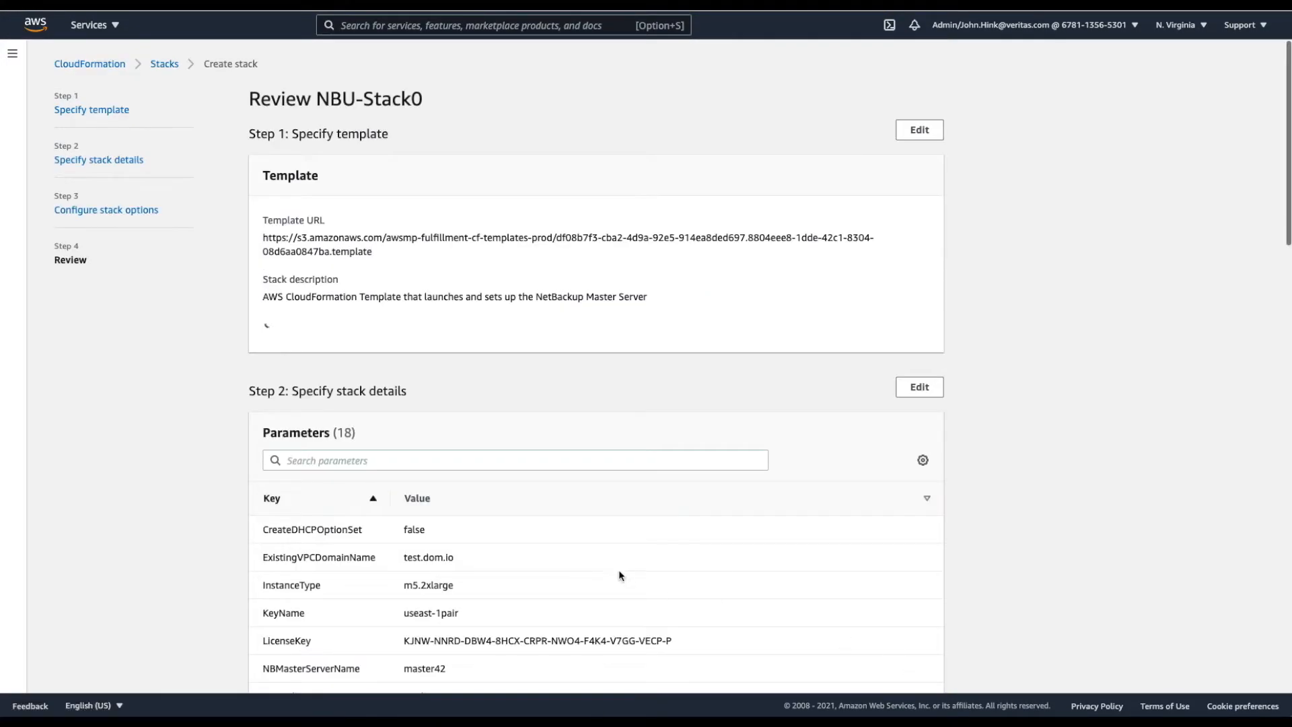
pyautogui.scroll(-6, 604, 570)
pyautogui.scroll(-7, 604, 569)
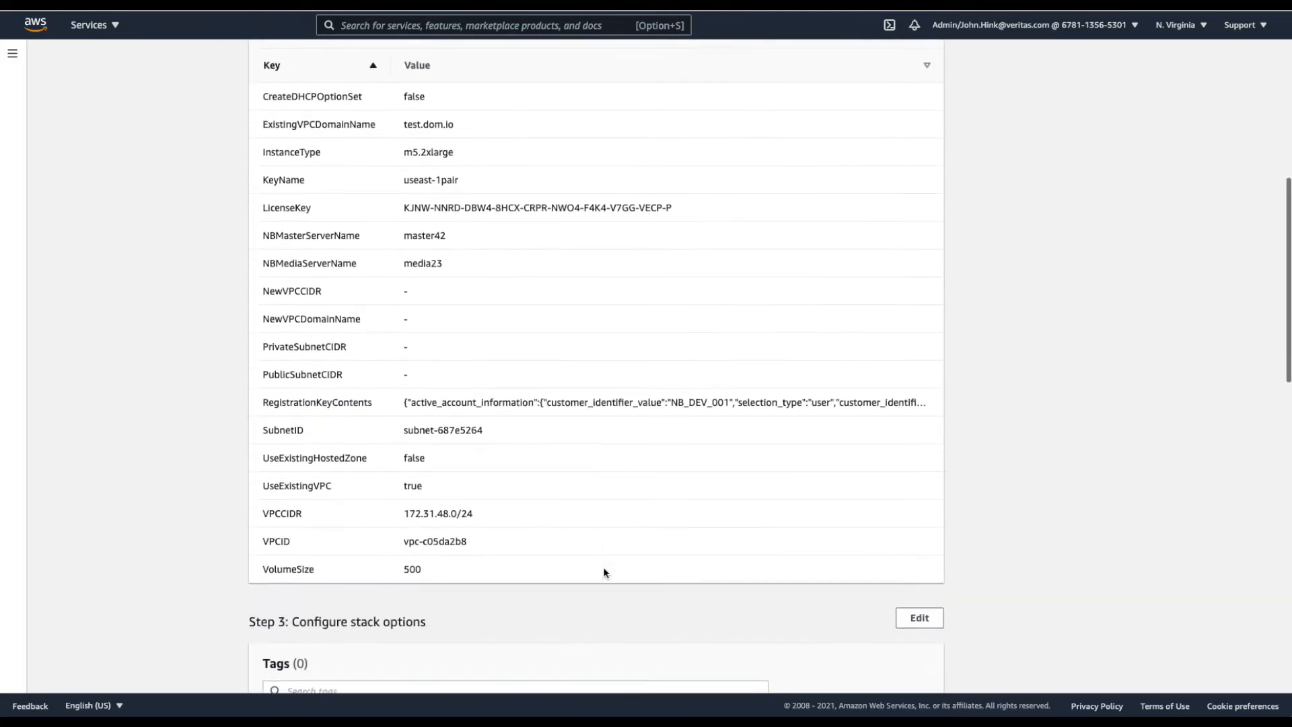
pyautogui.scroll(-10, 603, 569)
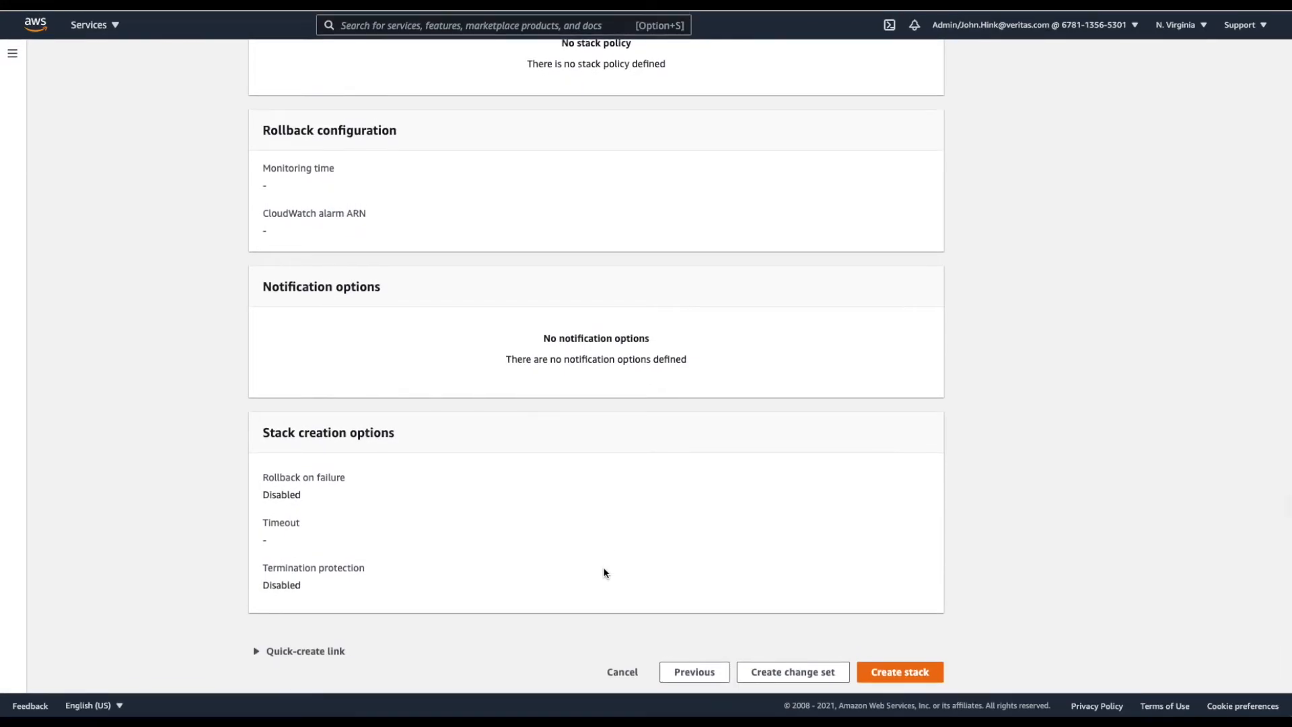
pyautogui.scroll(20, 604, 572)
pyautogui.scroll(-20, 603, 572)
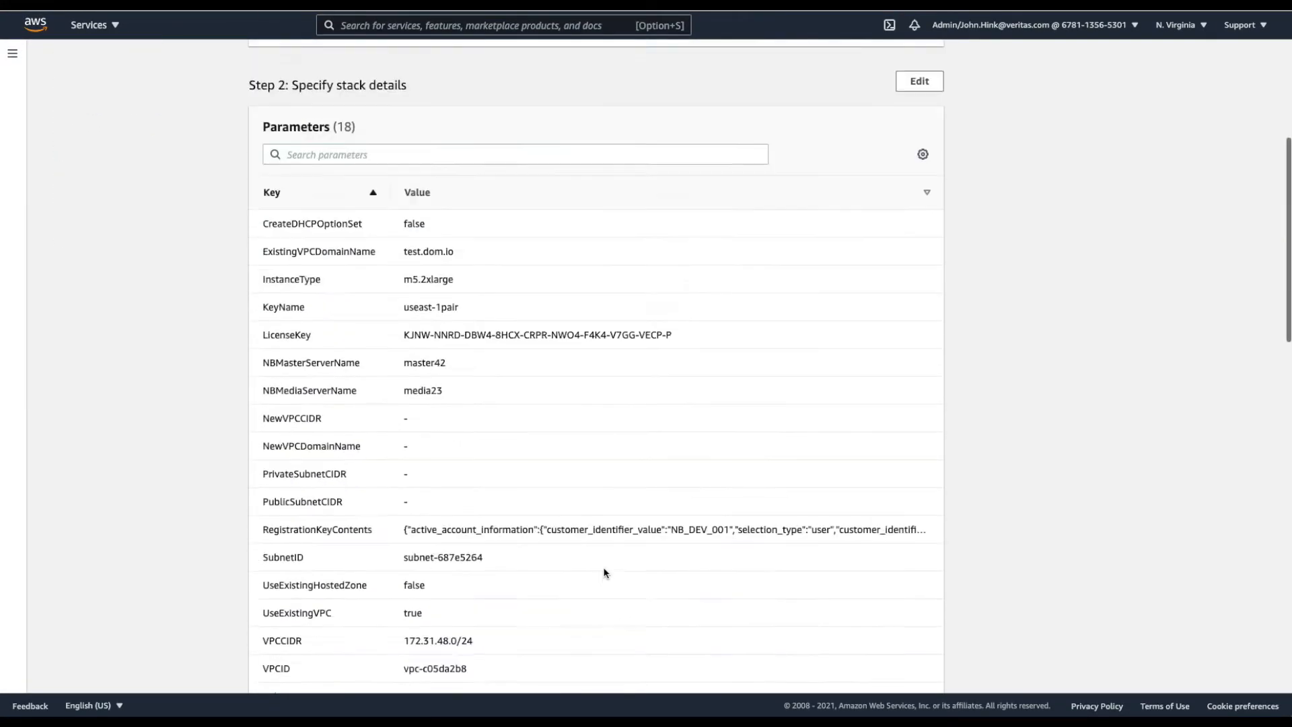
# Step: Open the quick-create link for the stack and look over its prefilled template, name and parameters
pyautogui.click(255, 651)
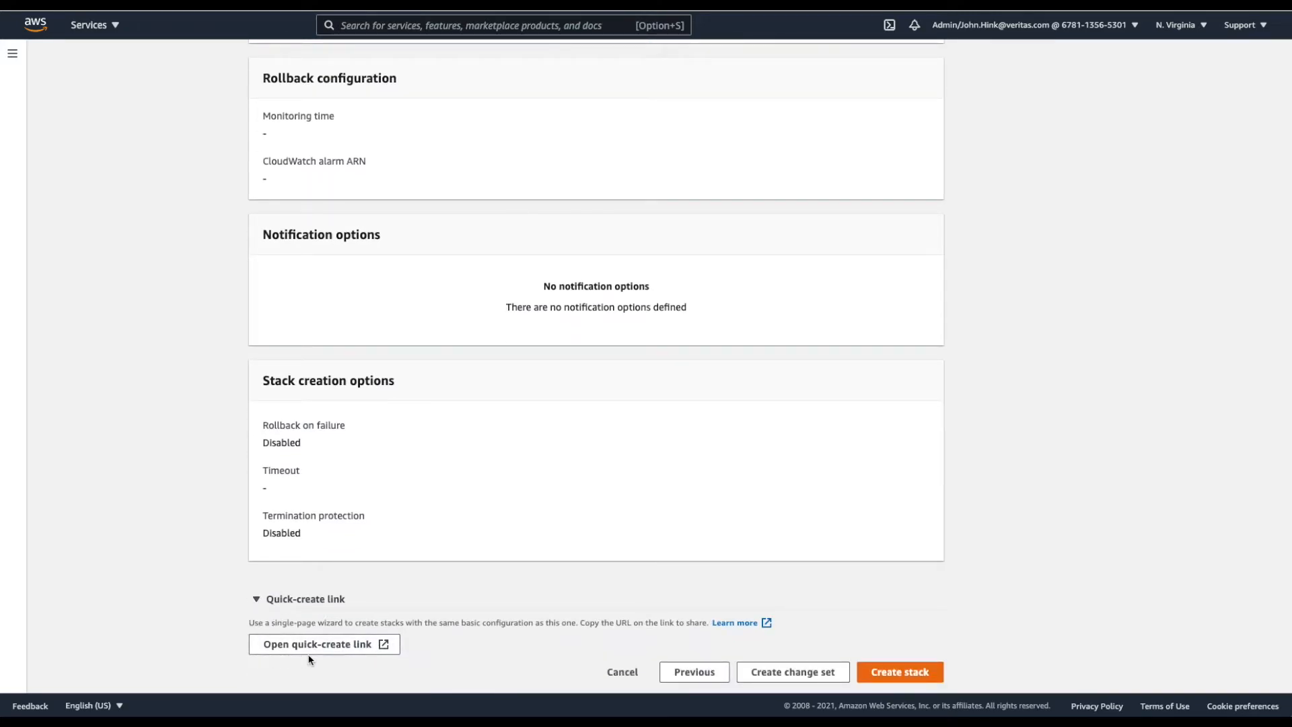
pyautogui.click(384, 646)
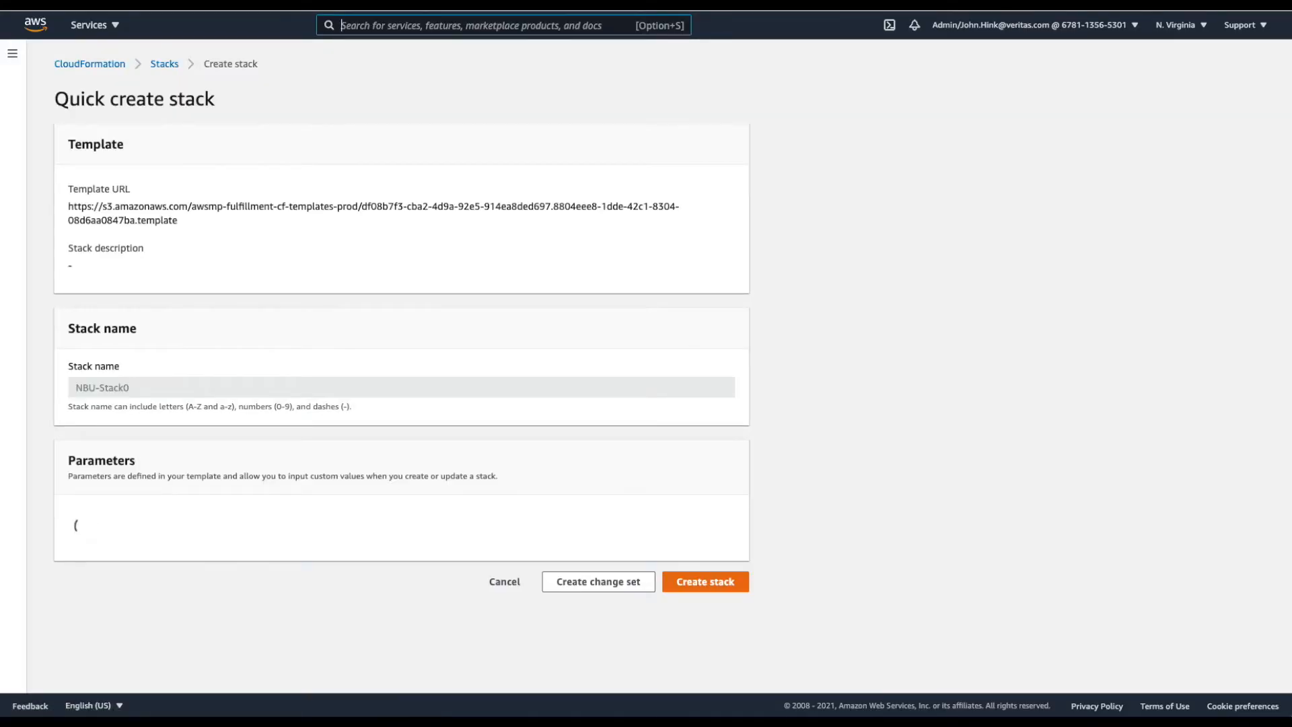
pyautogui.scroll(-15, 887, 216)
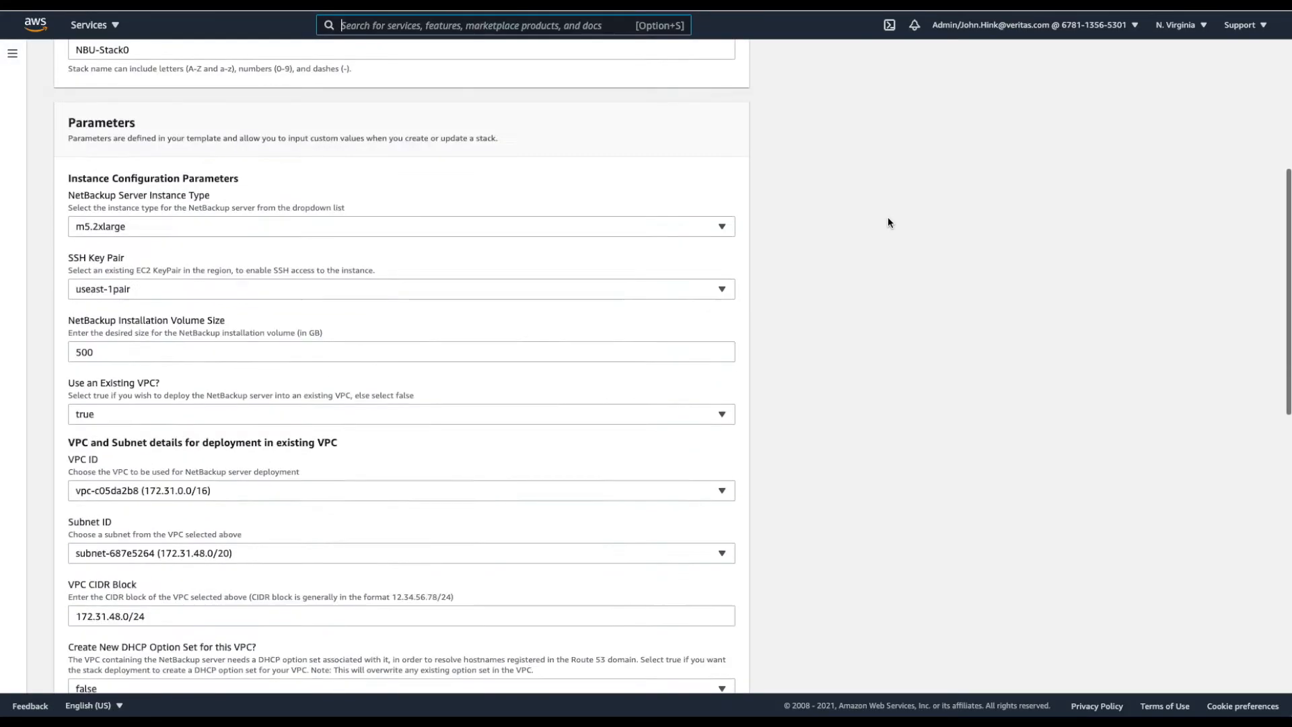
pyautogui.scroll(12, 887, 217)
pyautogui.scroll(4, 887, 223)
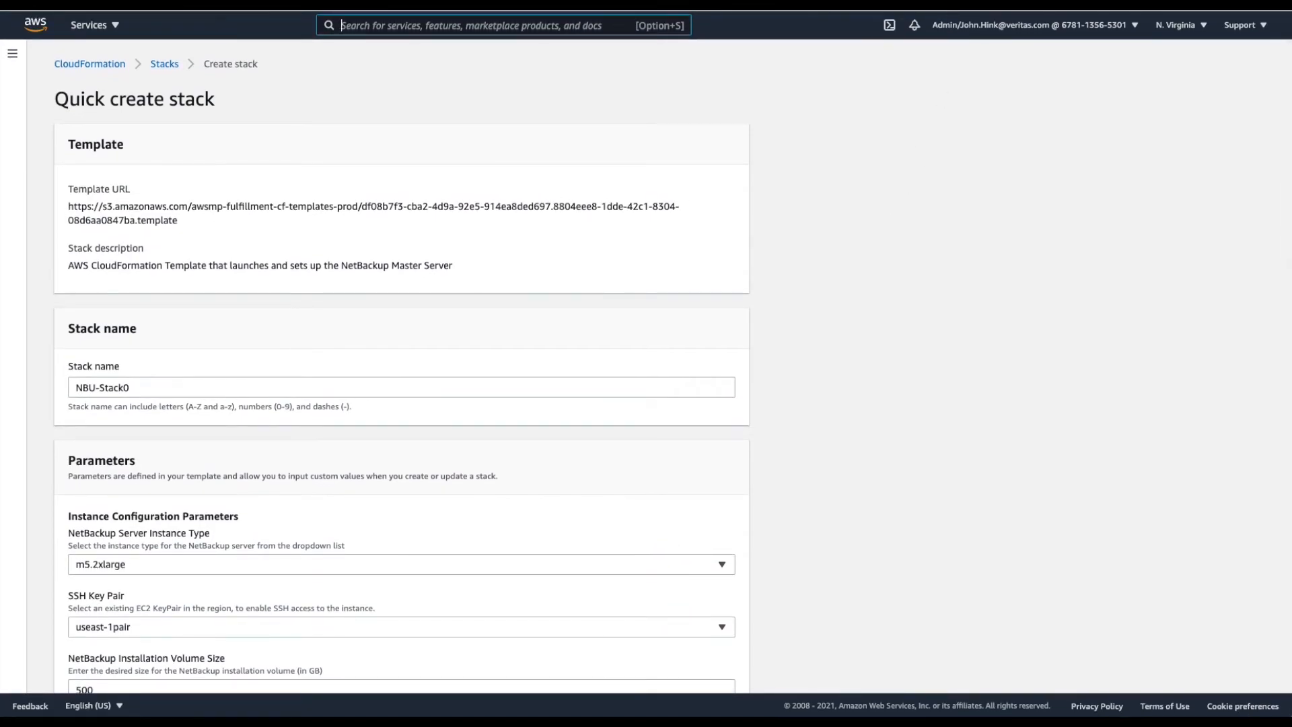
pyautogui.scroll(-15, 816, 640)
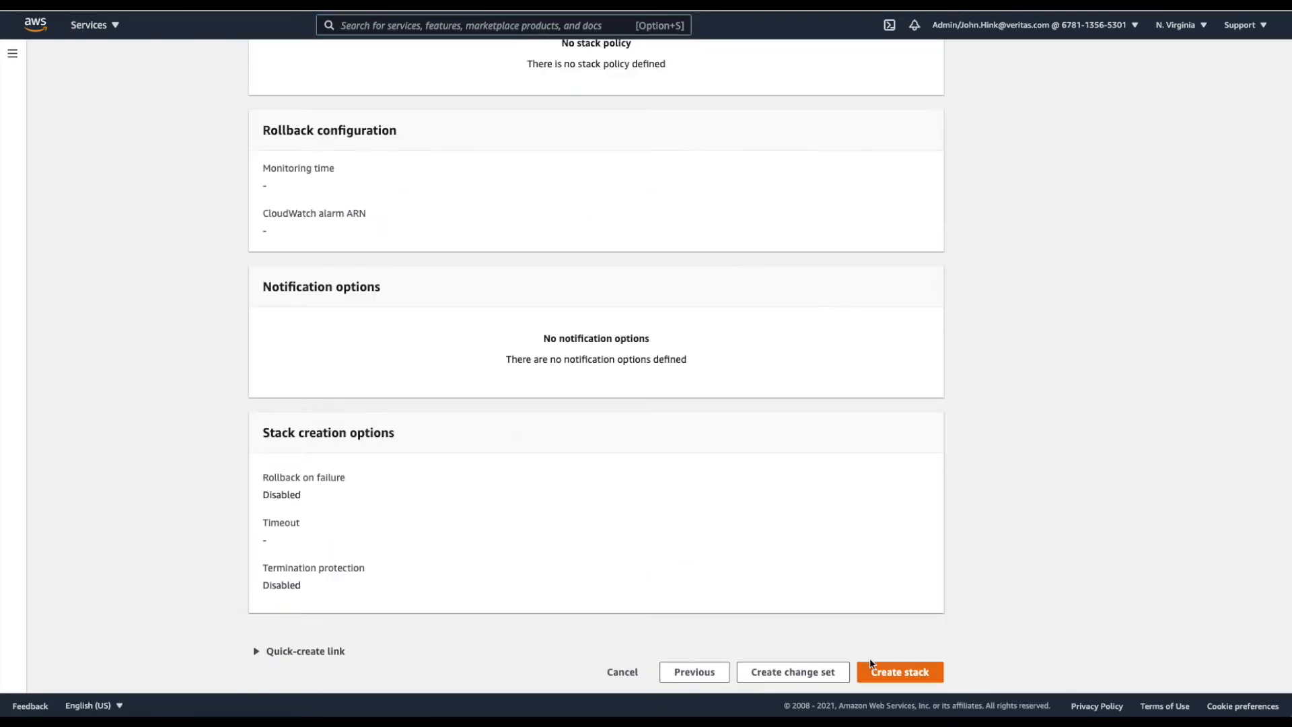
# Step: Create the NBU-Stack0 stack from the review page and refresh its event list to follow the deployment
pyautogui.click(897, 672)
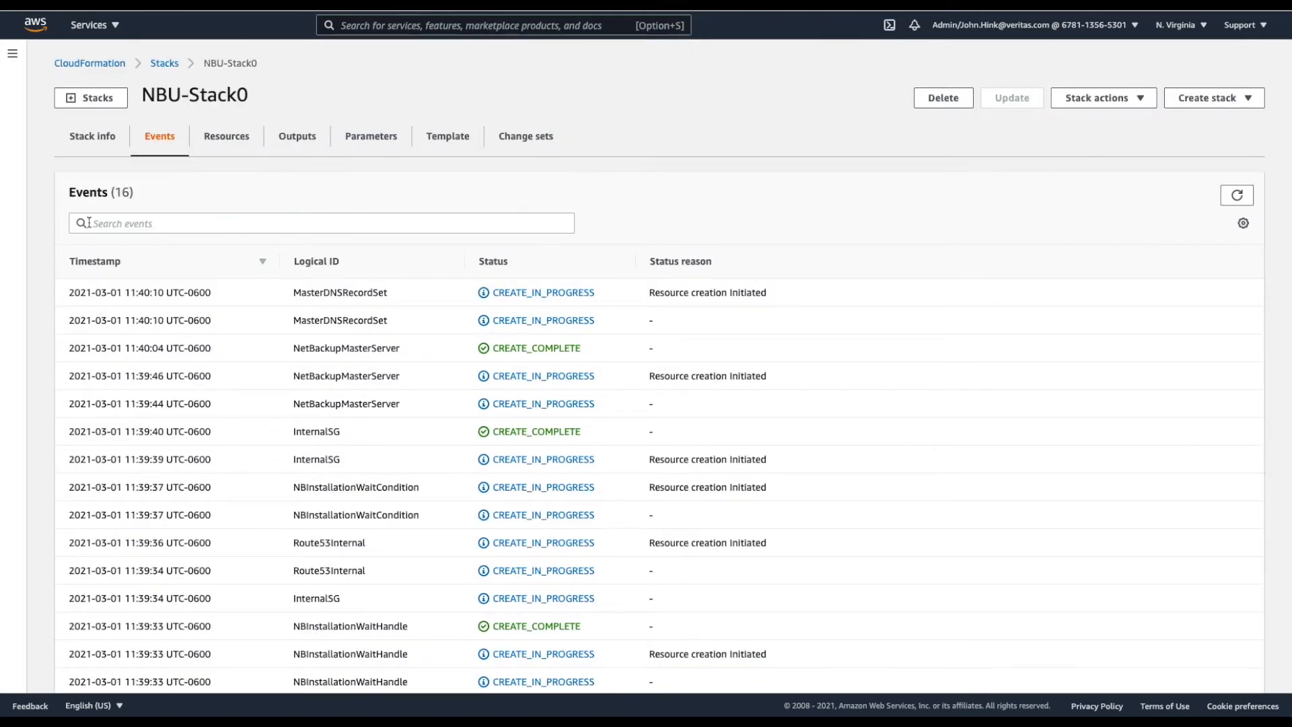
pyautogui.scroll(-1, 90, 227)
pyautogui.scroll(1, 90, 227)
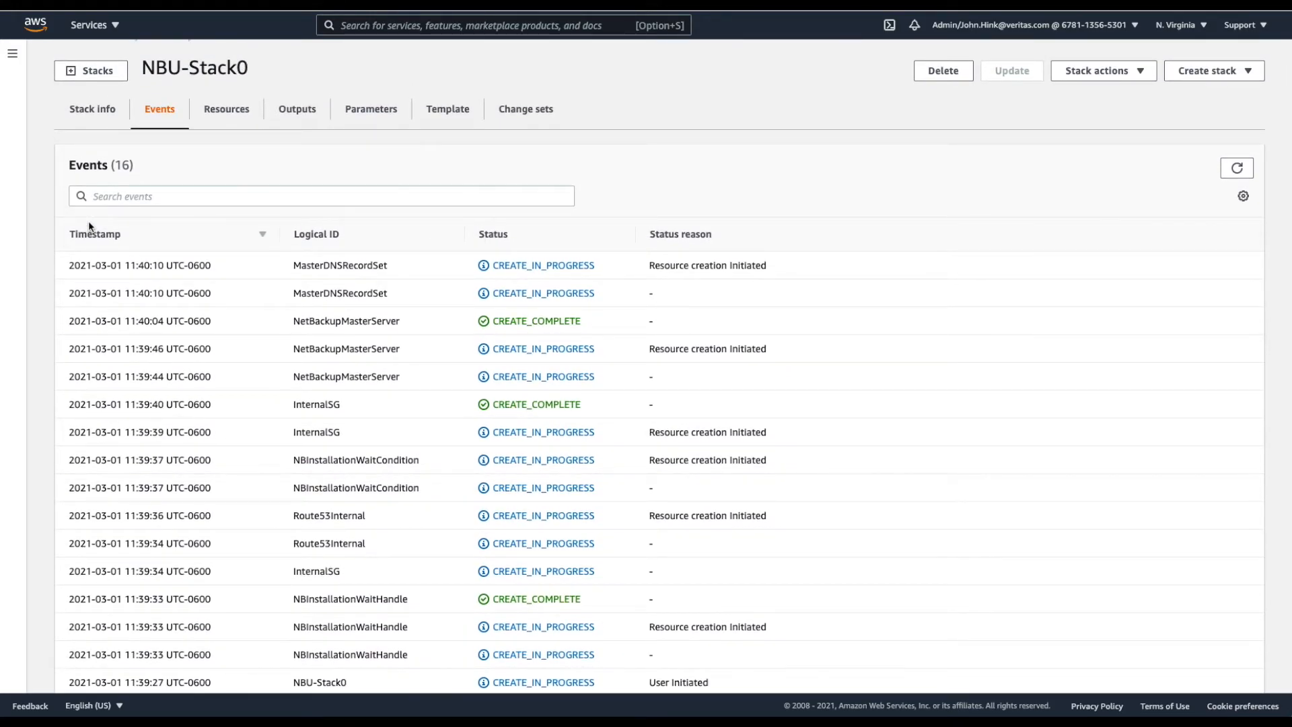
pyautogui.click(1239, 169)
pyautogui.scroll(1, 969, 358)
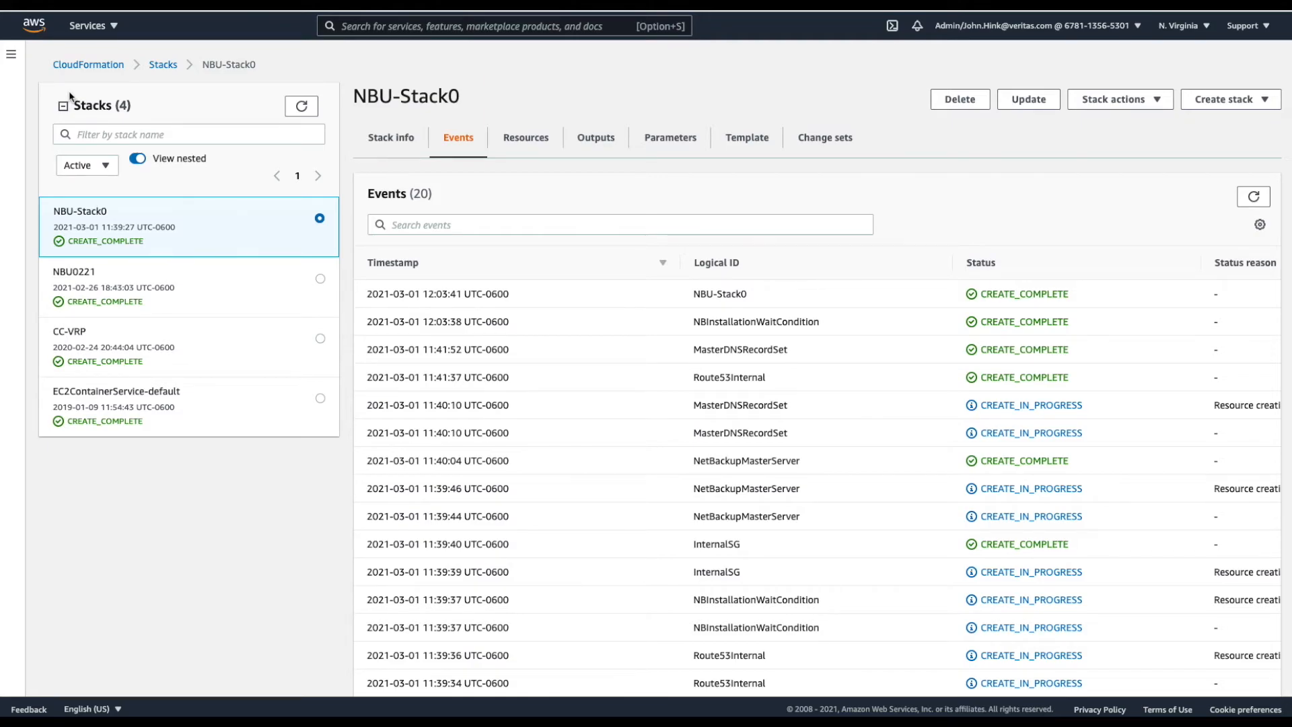
# Step: Switch to the EC2 service and list the running instances
pyautogui.click(108, 31)
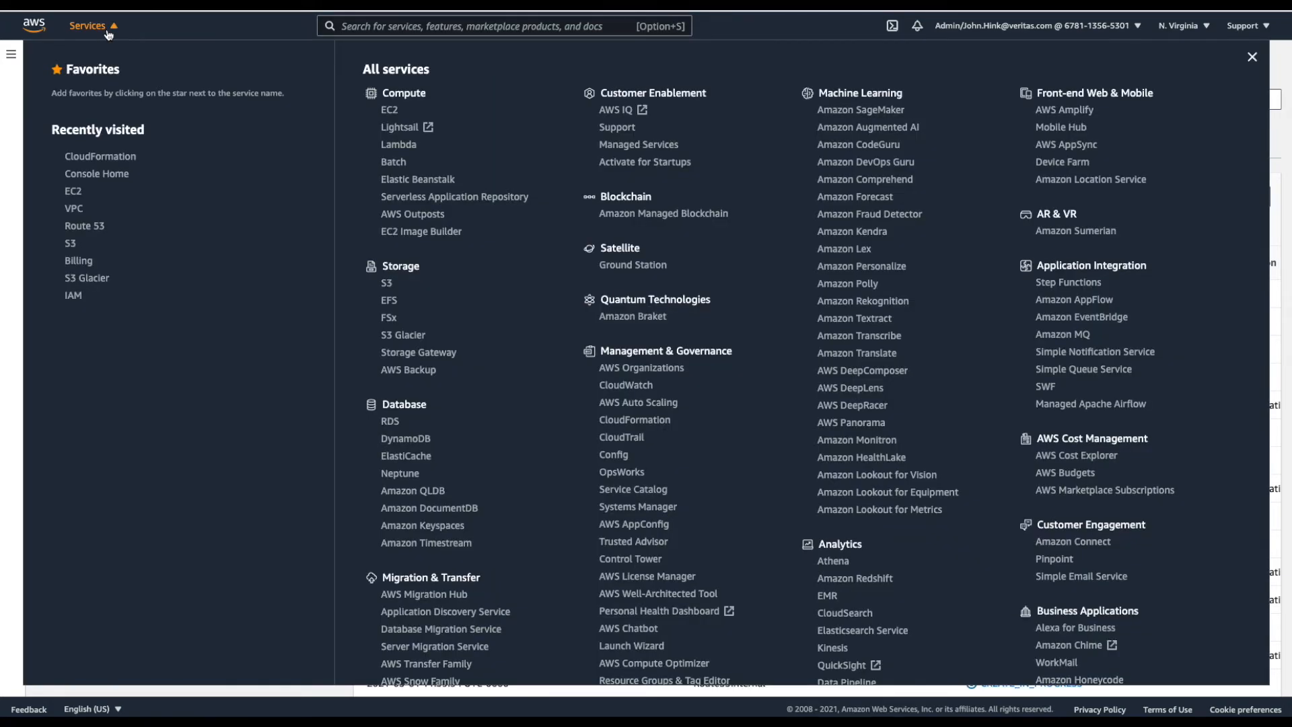
pyautogui.click(108, 32)
pyautogui.click(107, 32)
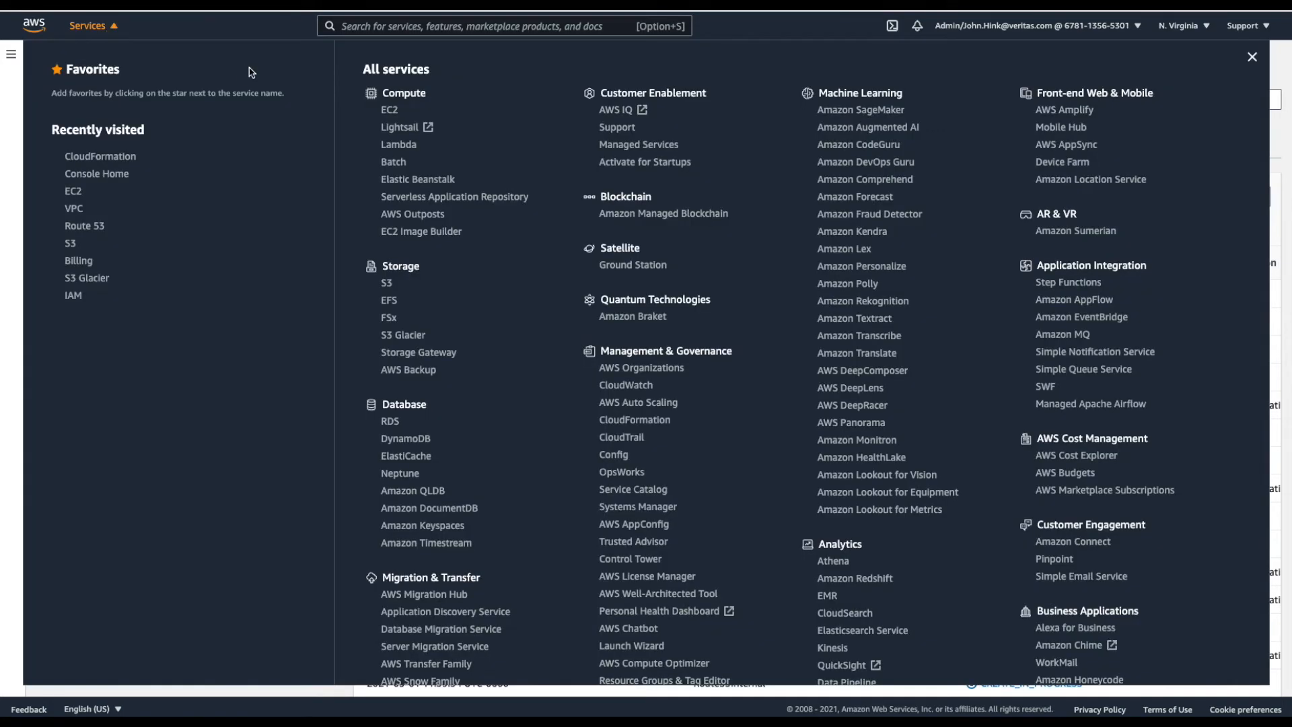
pyautogui.click(386, 112)
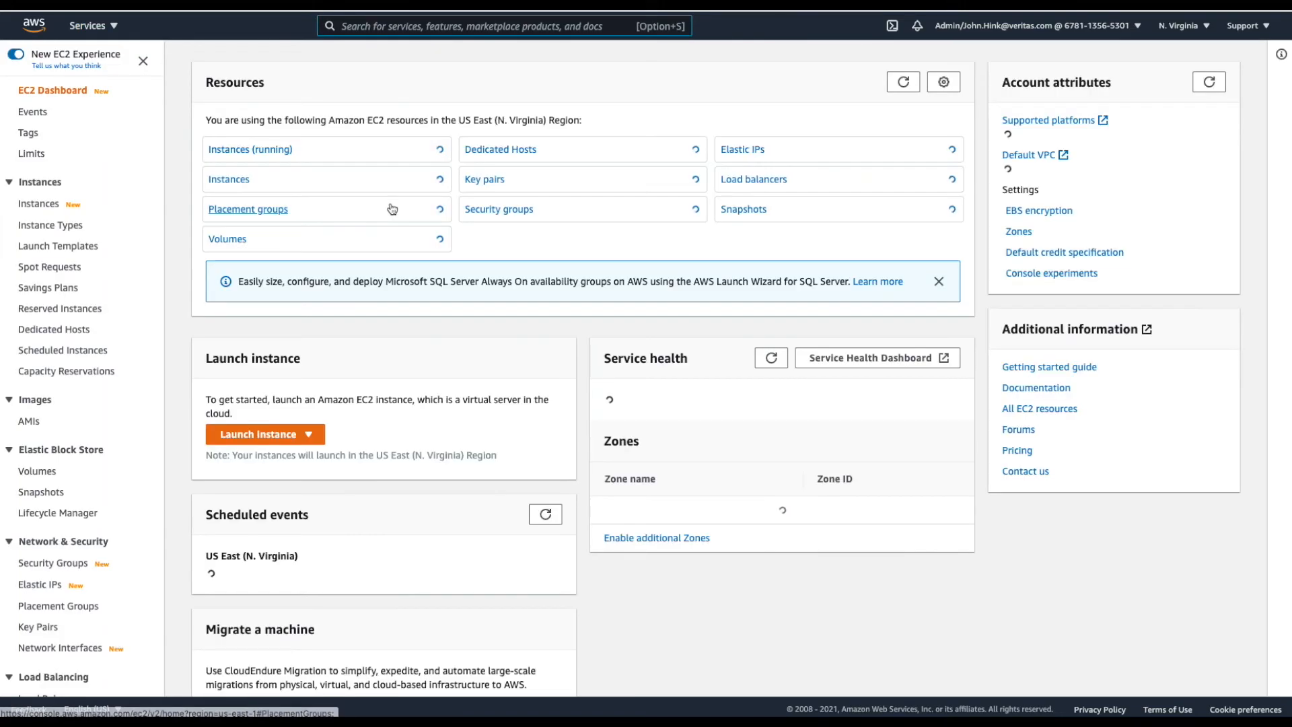
pyautogui.click(255, 149)
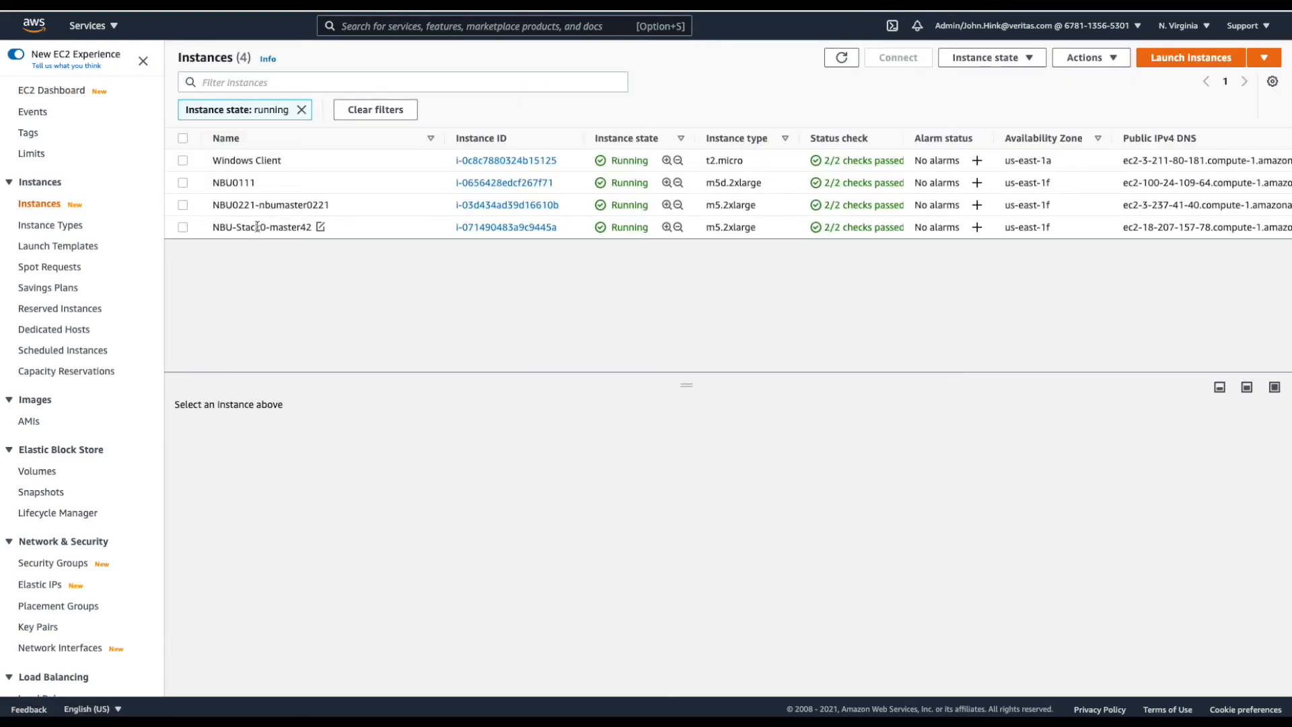
# Step: Open the summary of the NBU-Stack0-master42 instance and copy its public IPv4 DNS name
pyautogui.click(485, 229)
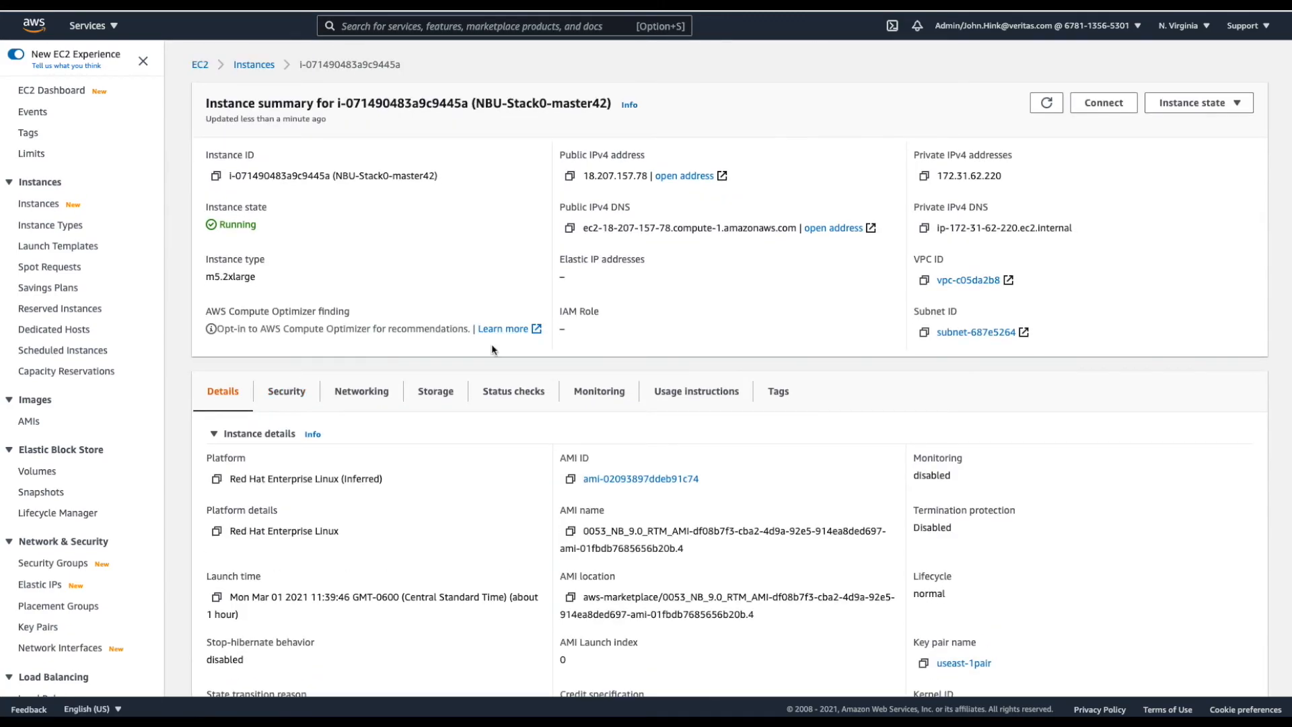
pyautogui.moveTo(797, 228); pyautogui.dragTo(583, 230)
pyautogui.rightClick(582, 230)
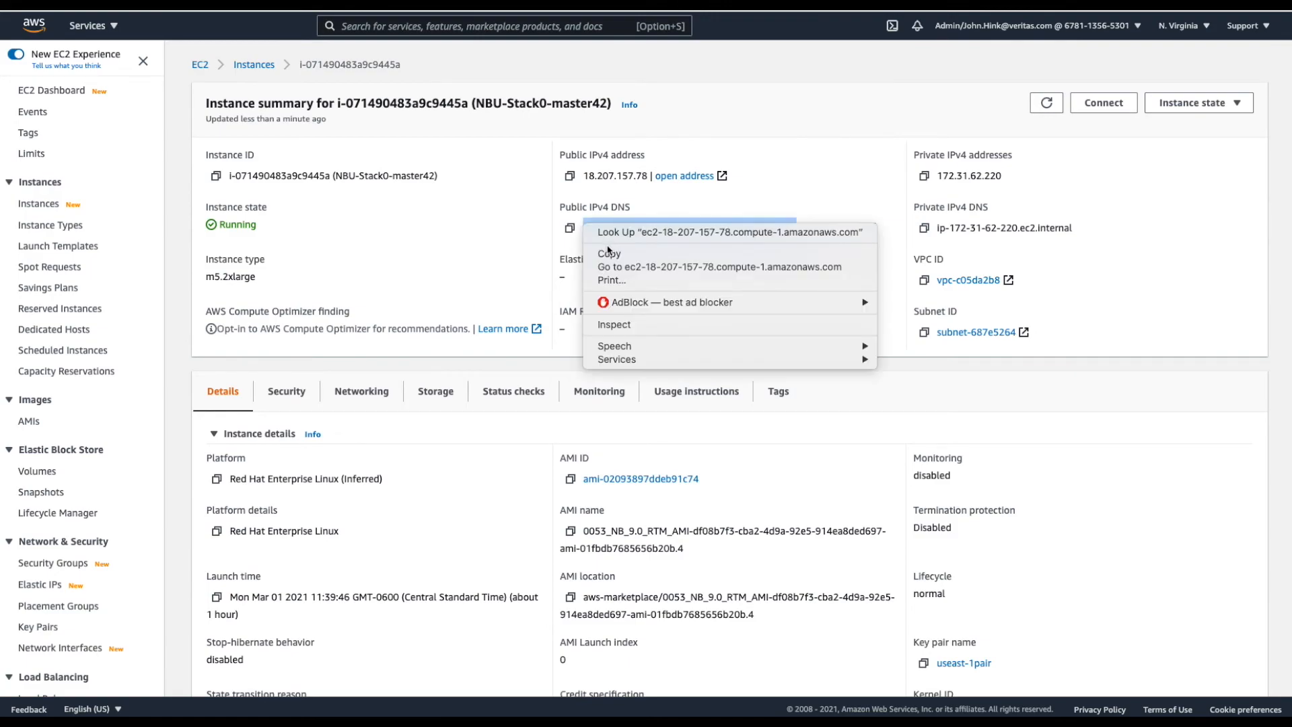
pyautogui.click(609, 253)
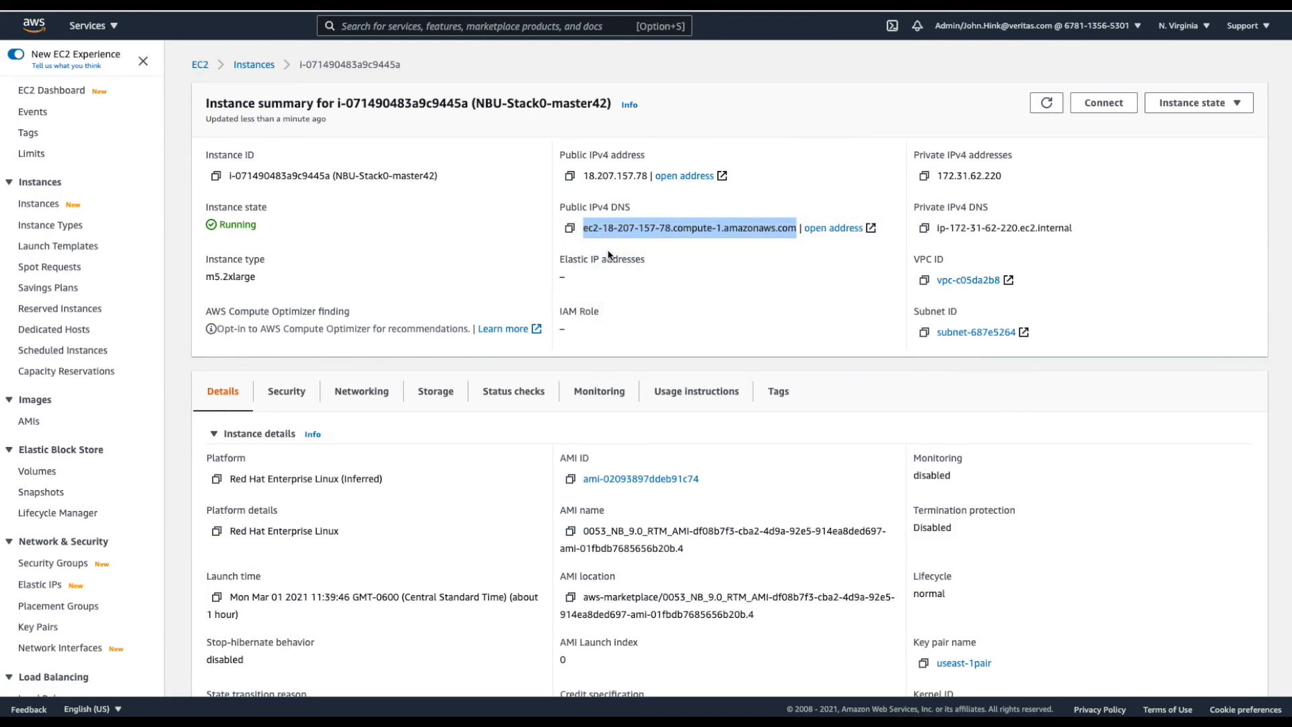